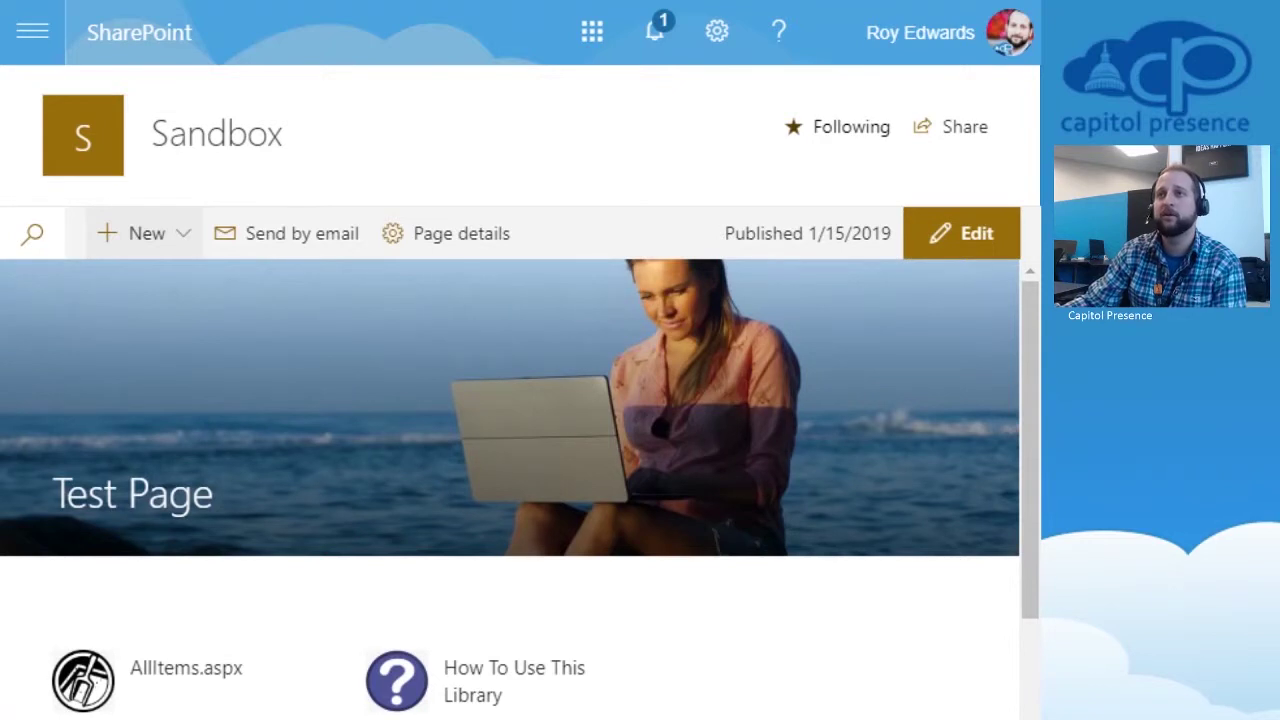
Create a new page on the Sandbox site from the Blank template and title it Testing2.
click(140, 233)
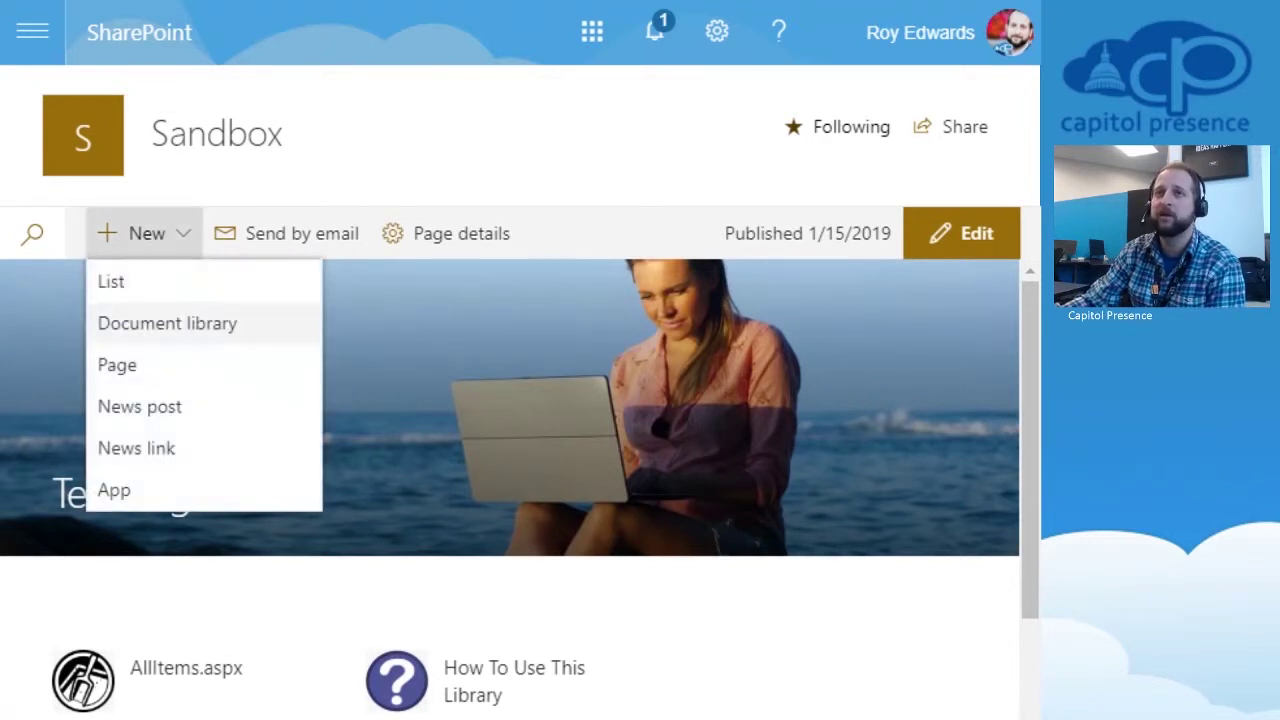
click(117, 365)
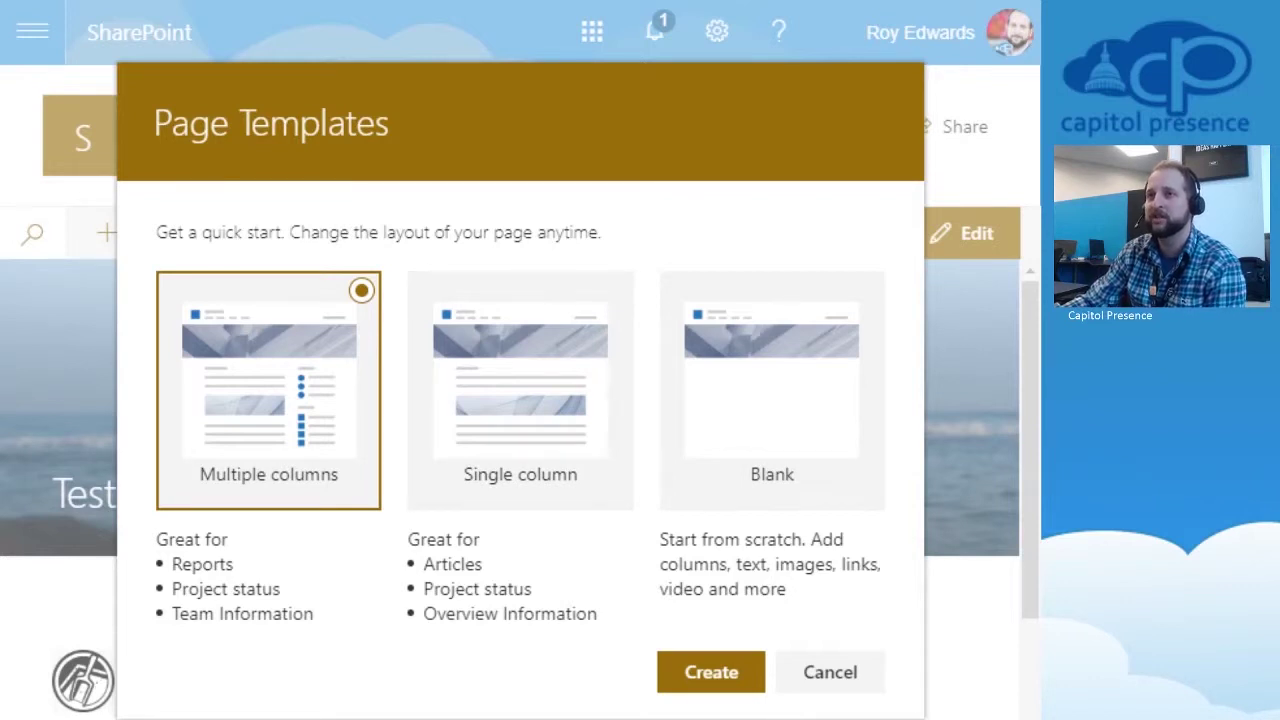
click(772, 391)
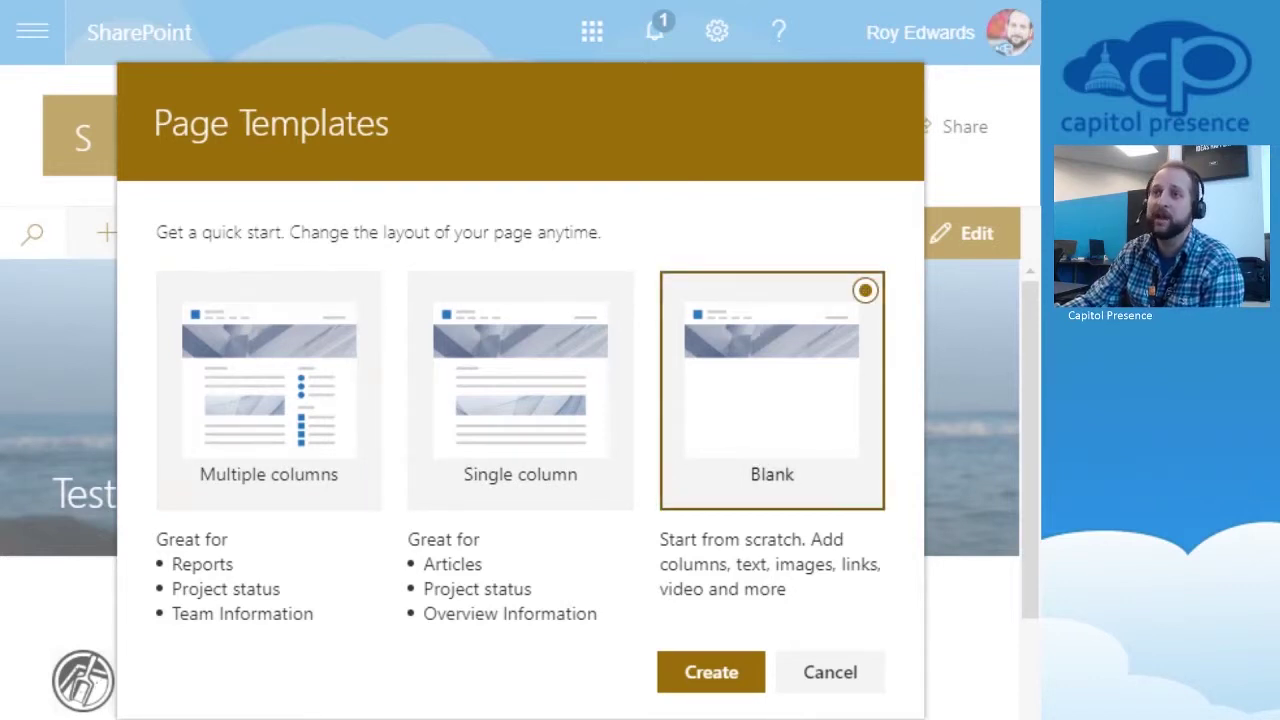
click(520, 391)
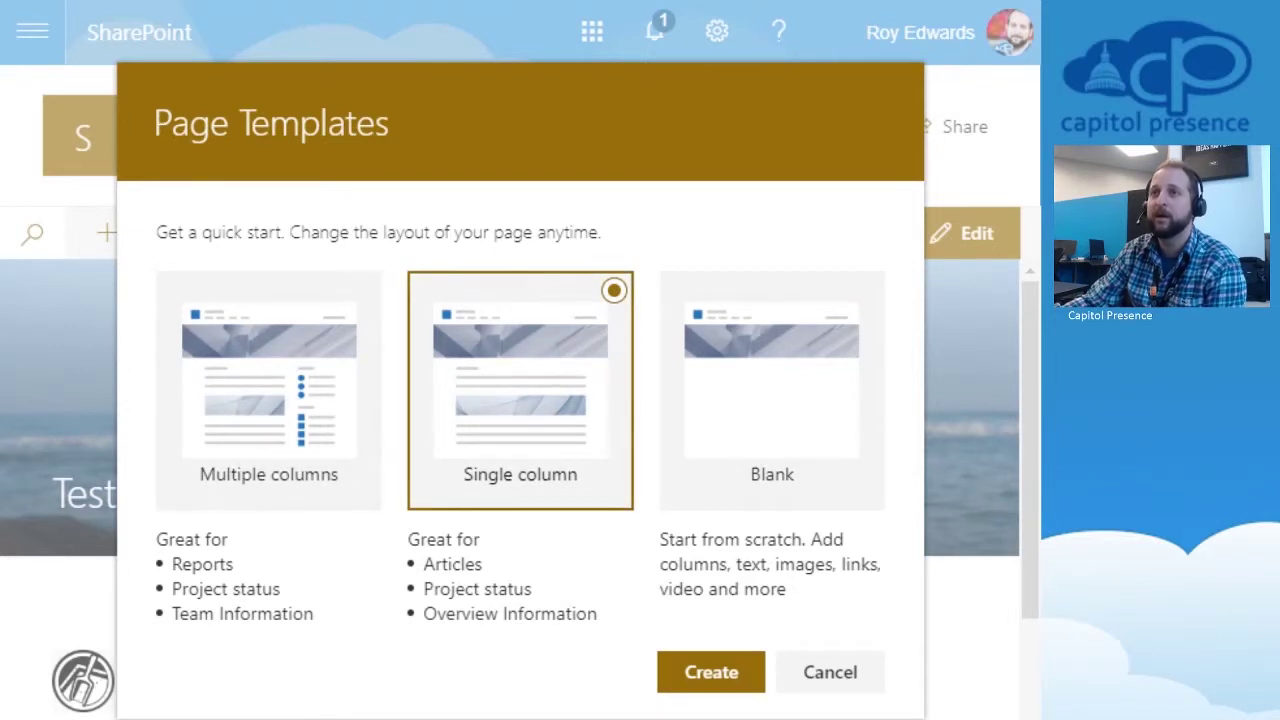
click(269, 391)
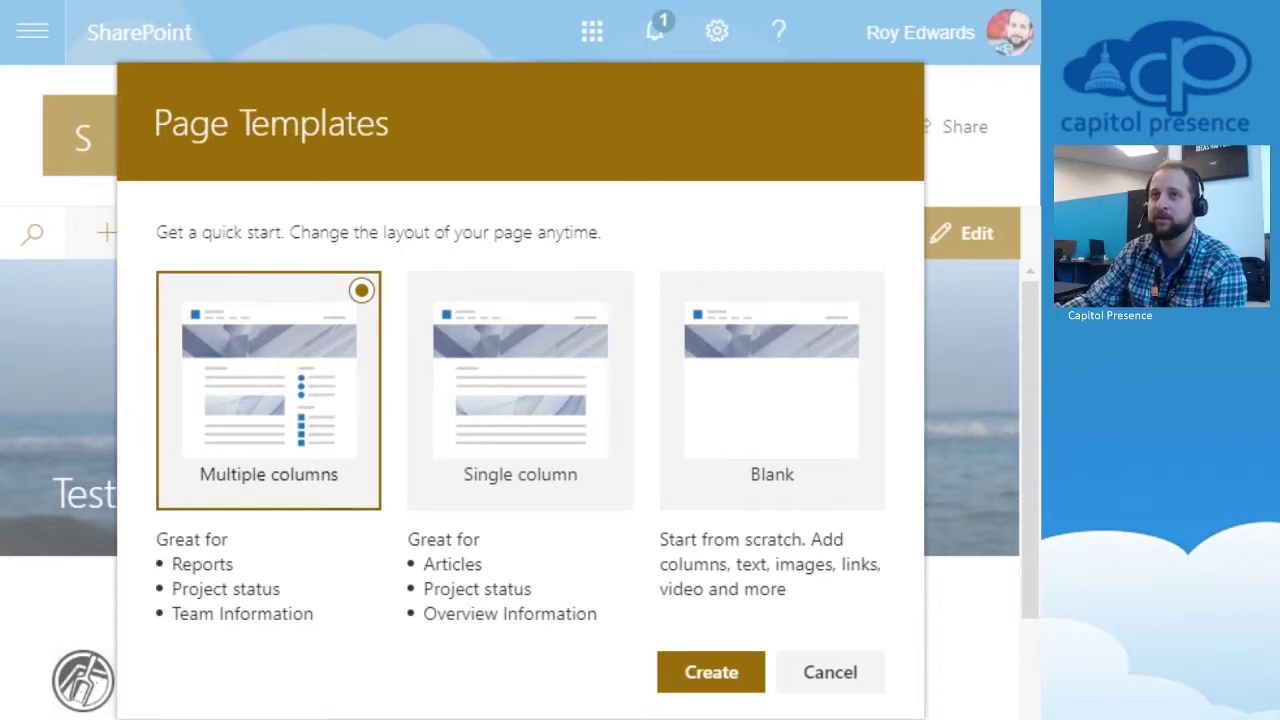
click(772, 391)
click(711, 672)
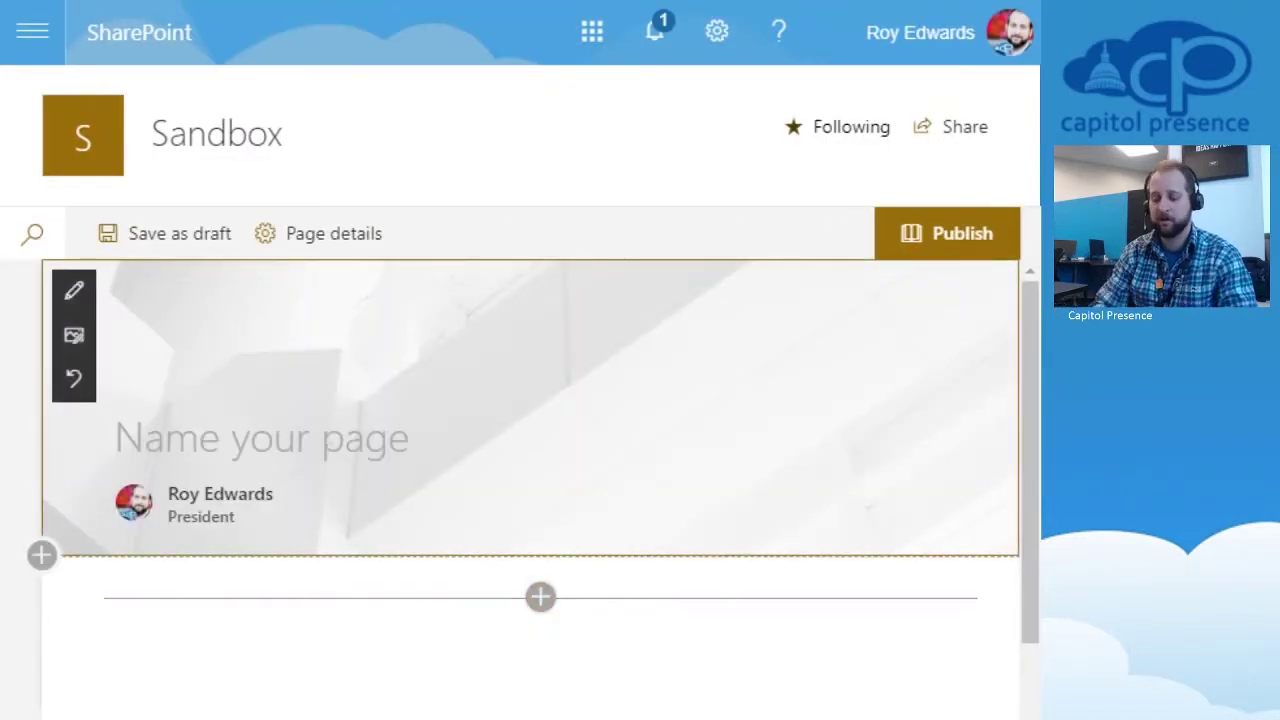
text(Testing2)
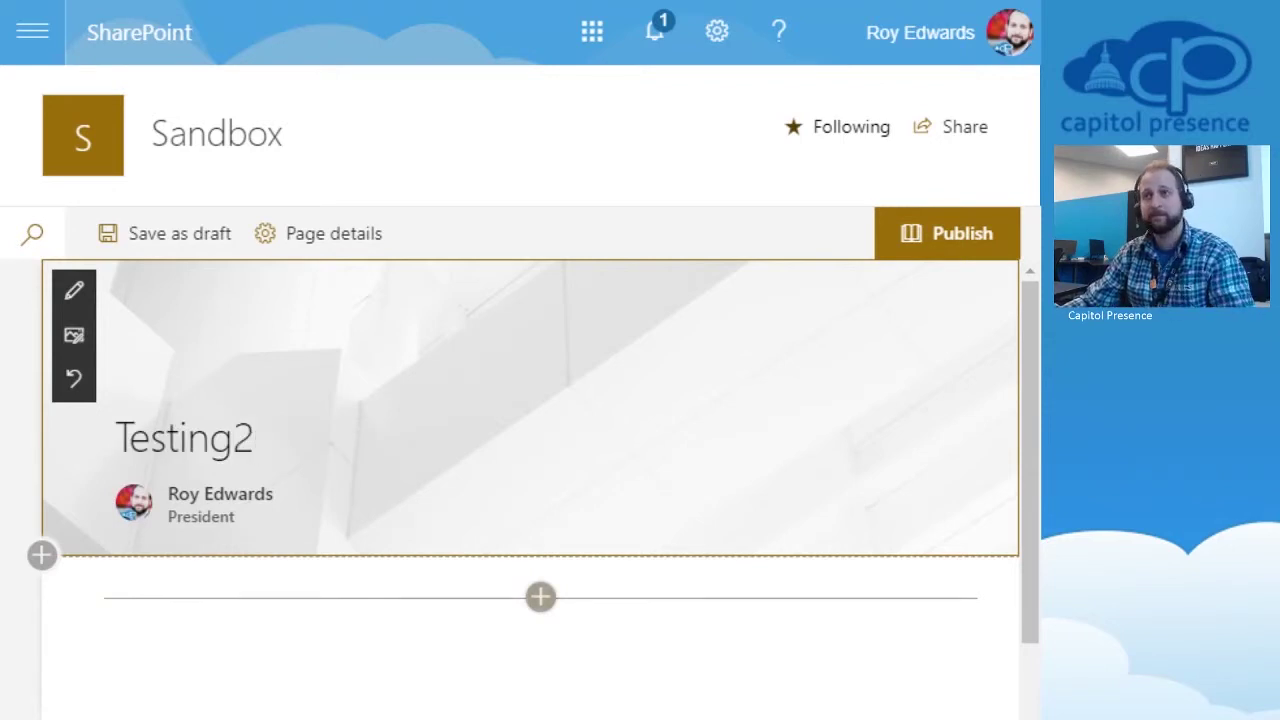
Add a section with the One-third left column layout and insert an Image web part in its first column.
click(42, 555)
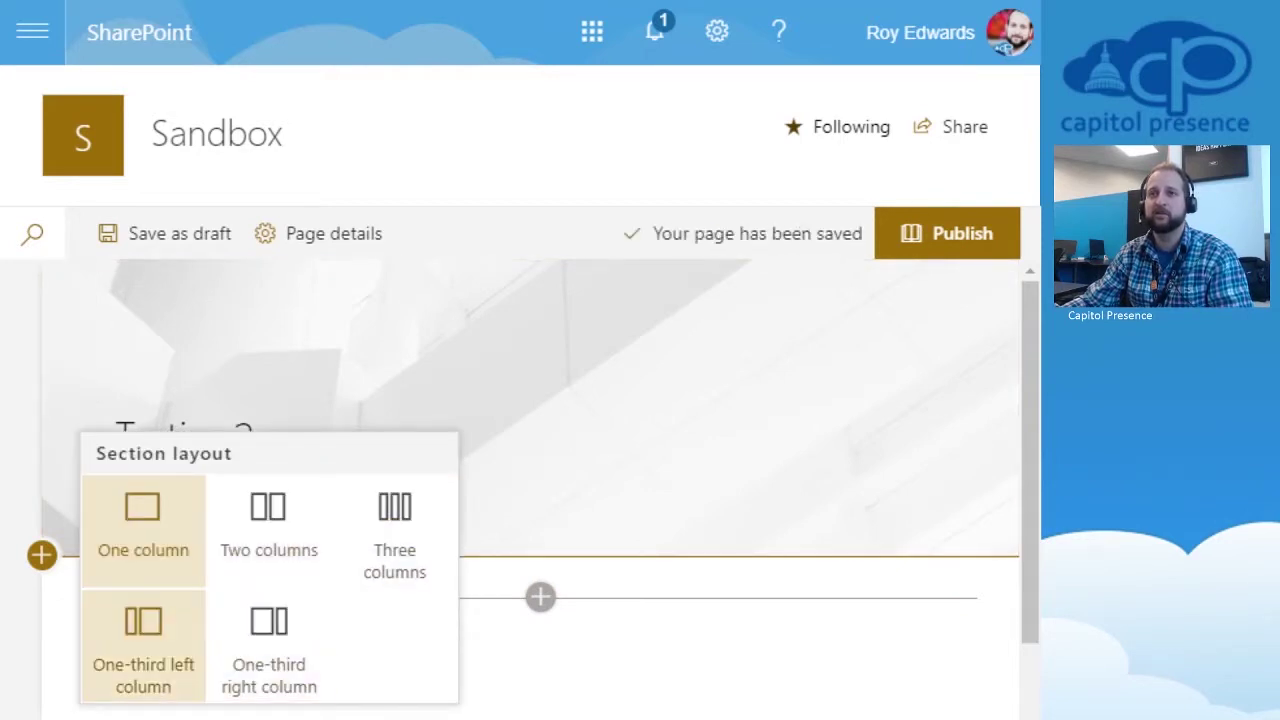
click(143, 645)
click(540, 603)
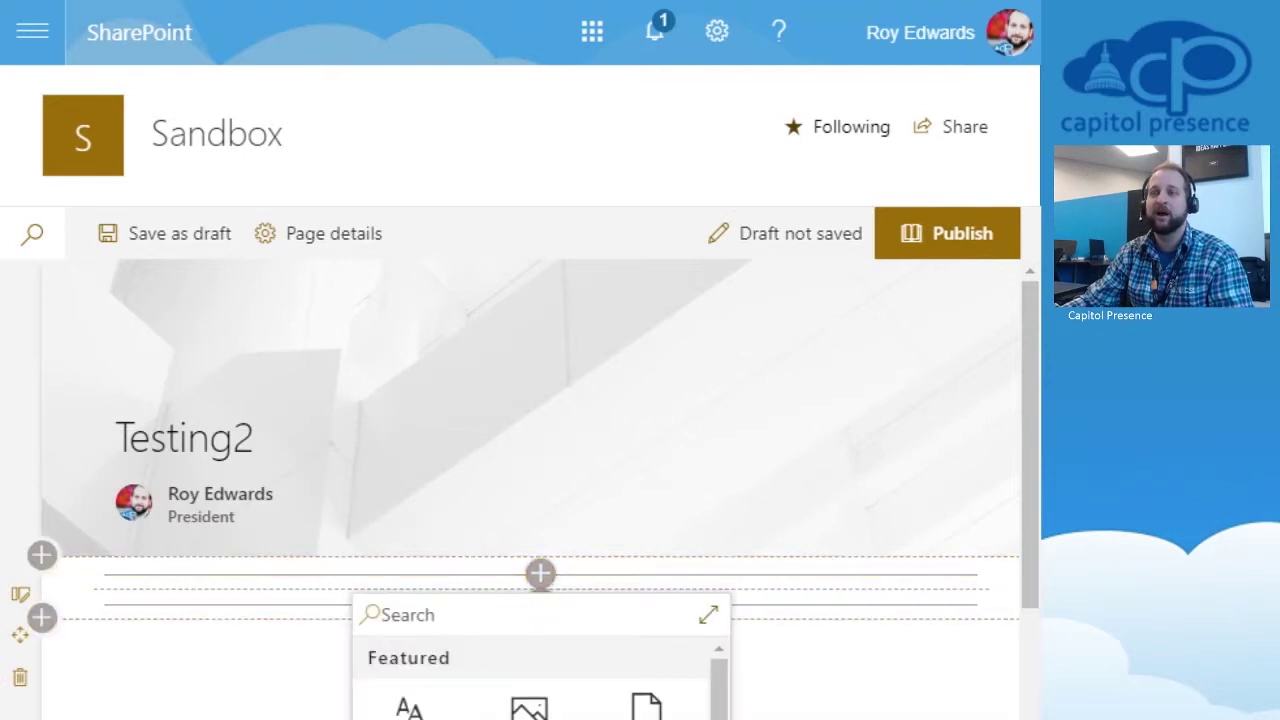
click(709, 615)
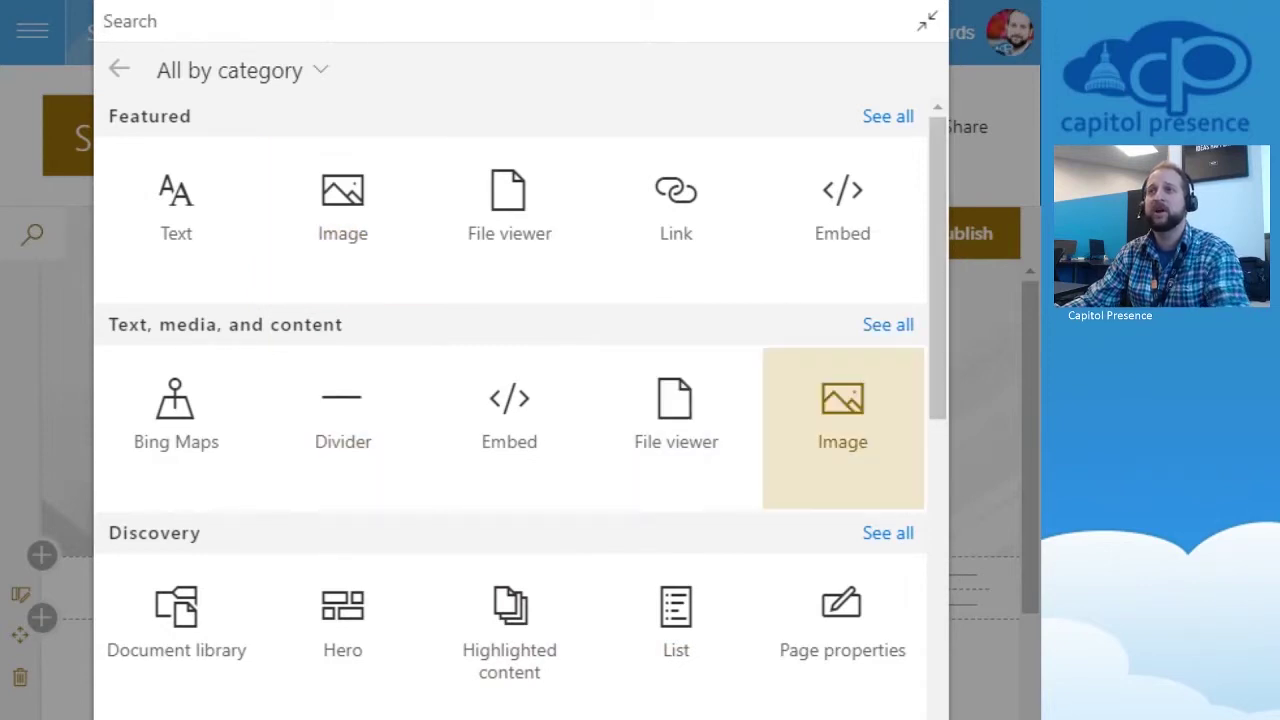
scroll(510, 400, down, 8)
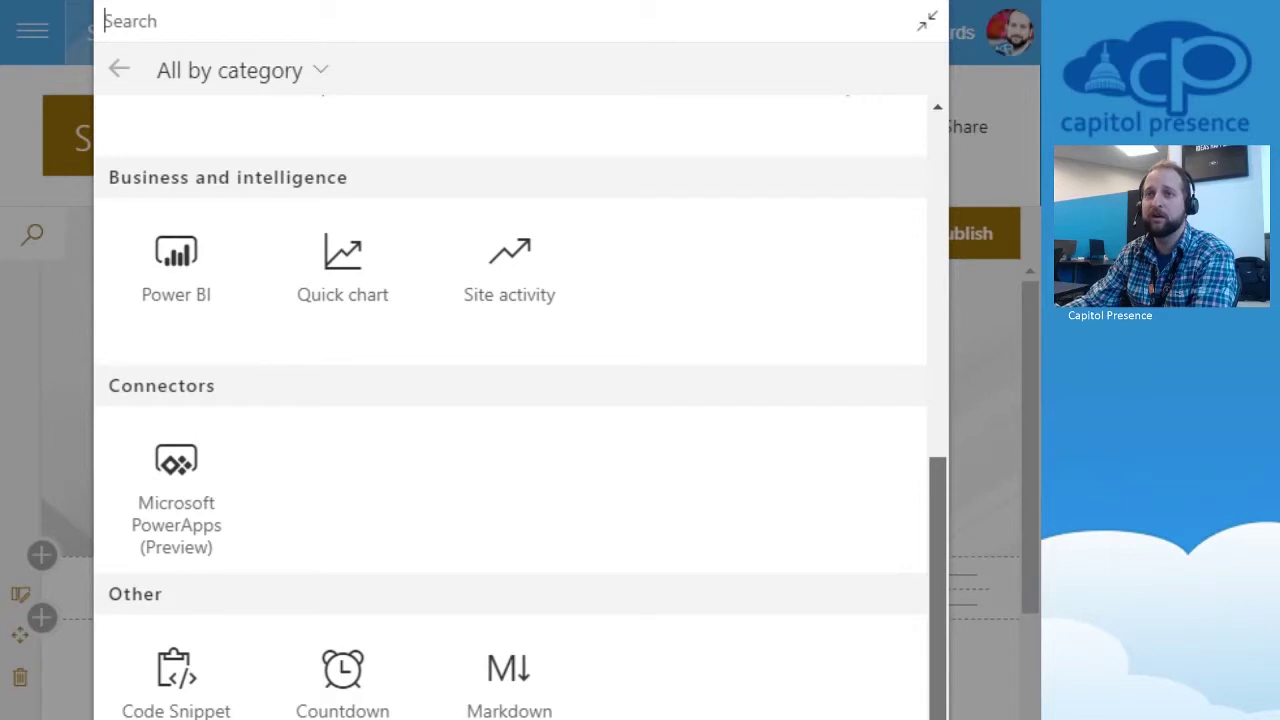
scroll(510, 400, up, 6)
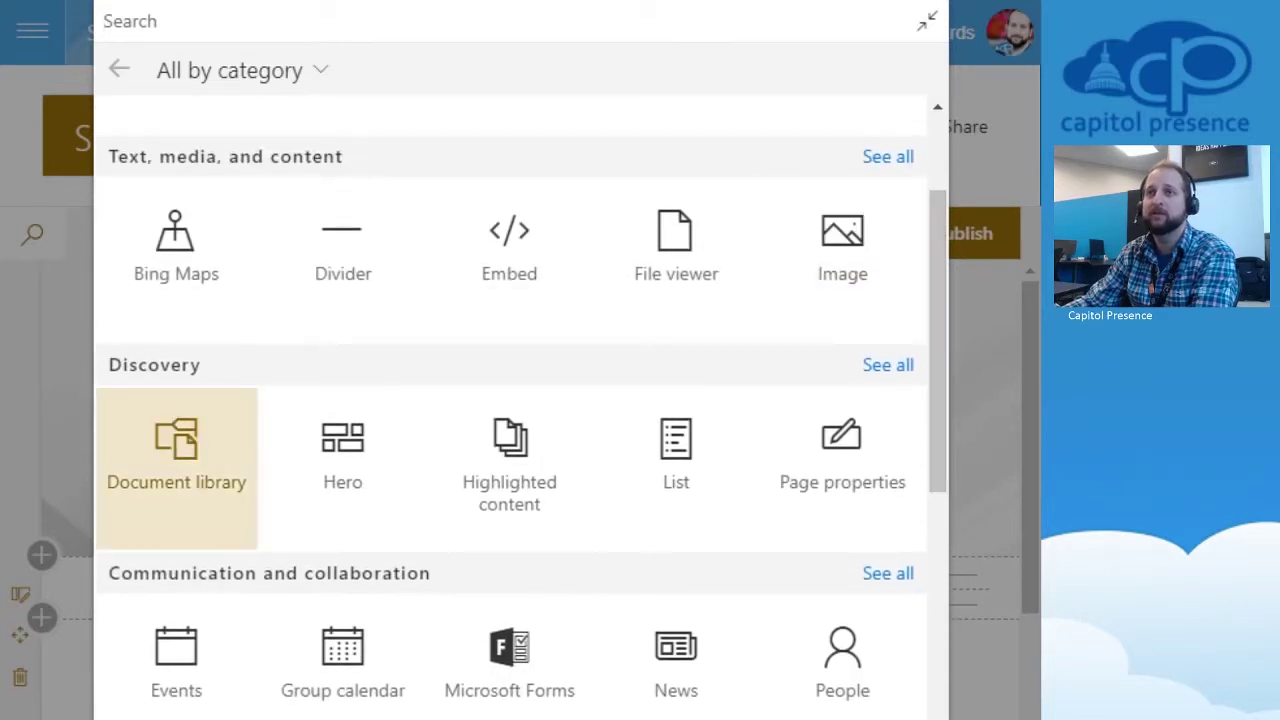
click(888, 364)
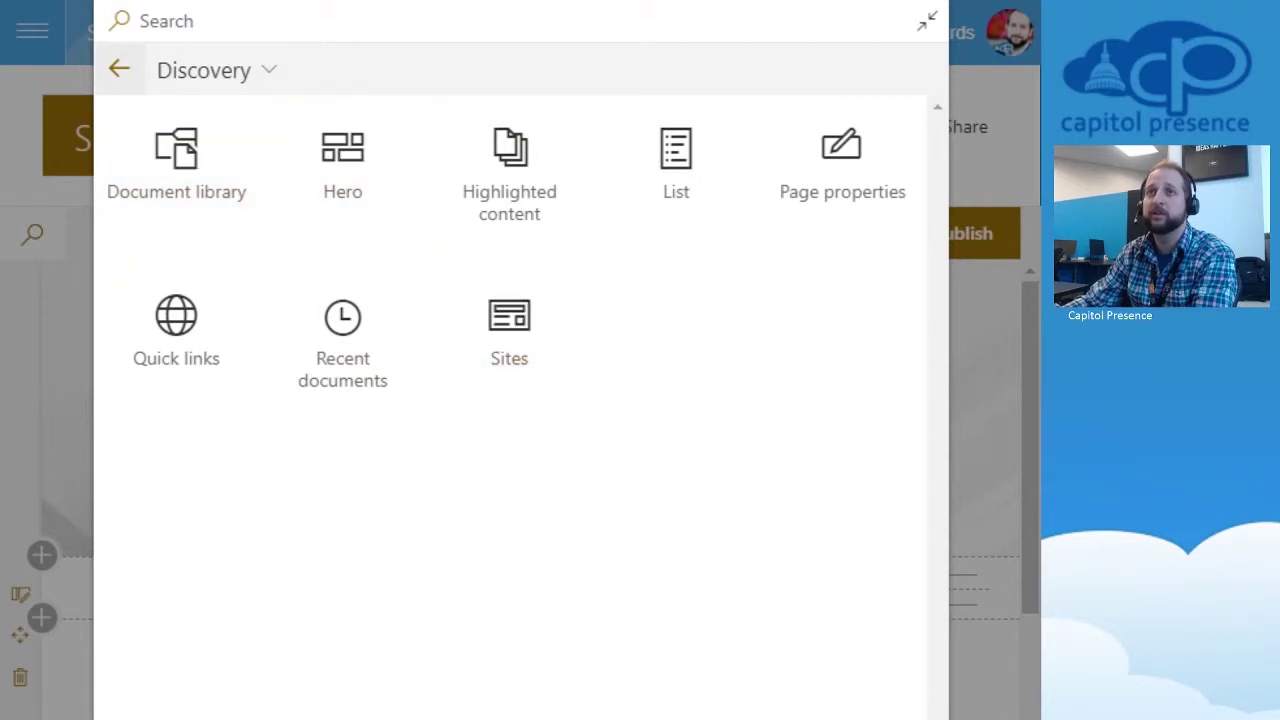
click(119, 69)
click(343, 214)
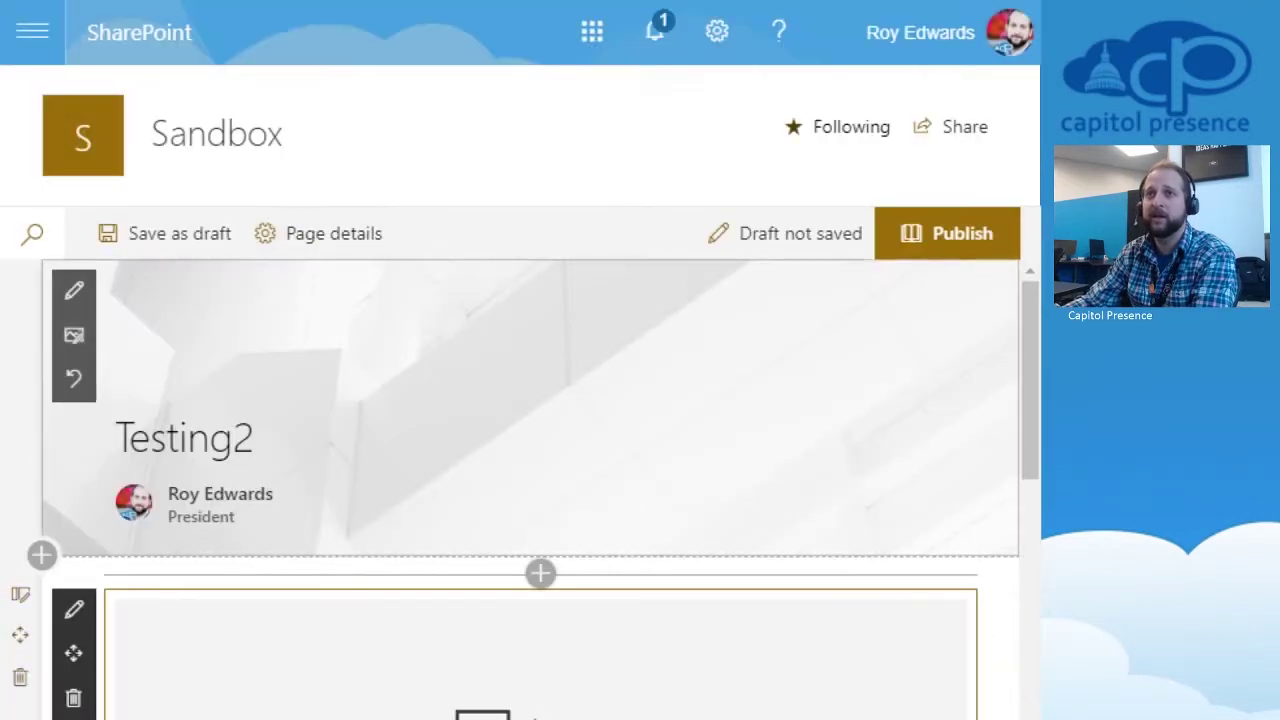
Search the web for "capitol presence" images with the license filter set to All, and insert the Capitol Presence logo.
click(166, 284)
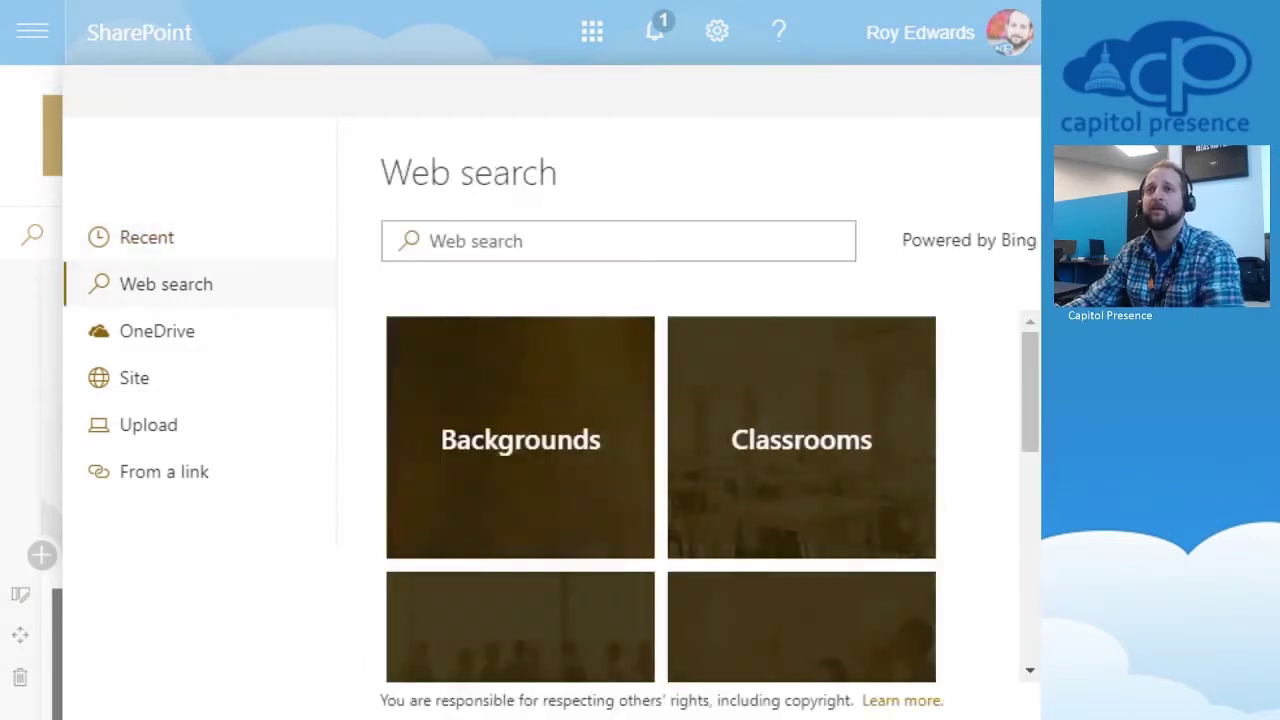
click(618, 241)
text(capitol presence)
key(Return)
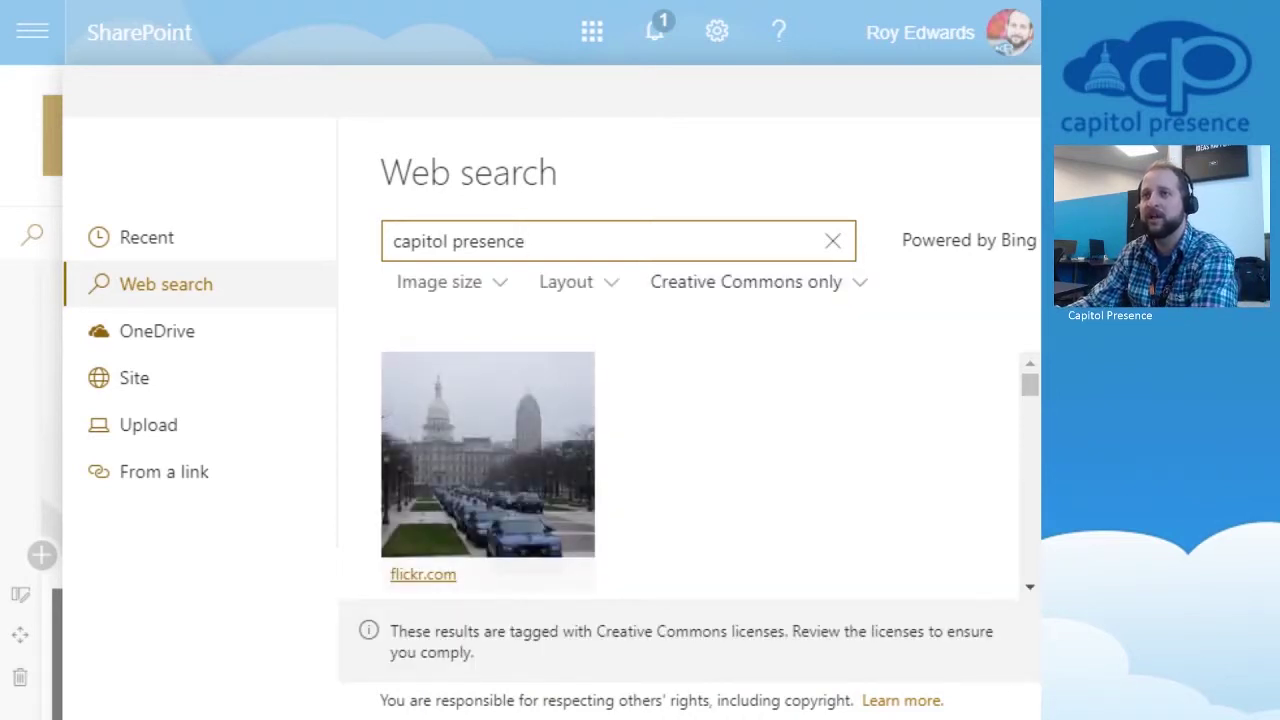
mouse_move(1030, 385)
mouse_down()
mouse_move(1030, 443)
mouse_move(1030, 385)
mouse_up()
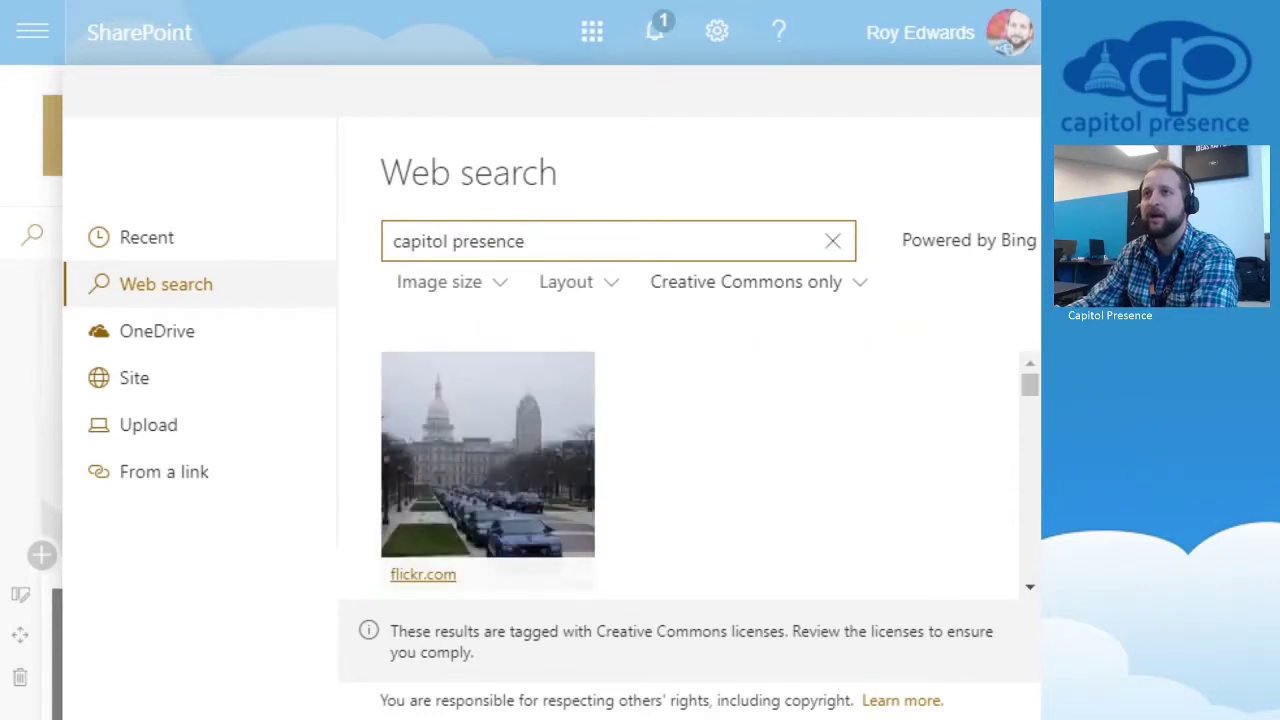
click(758, 282)
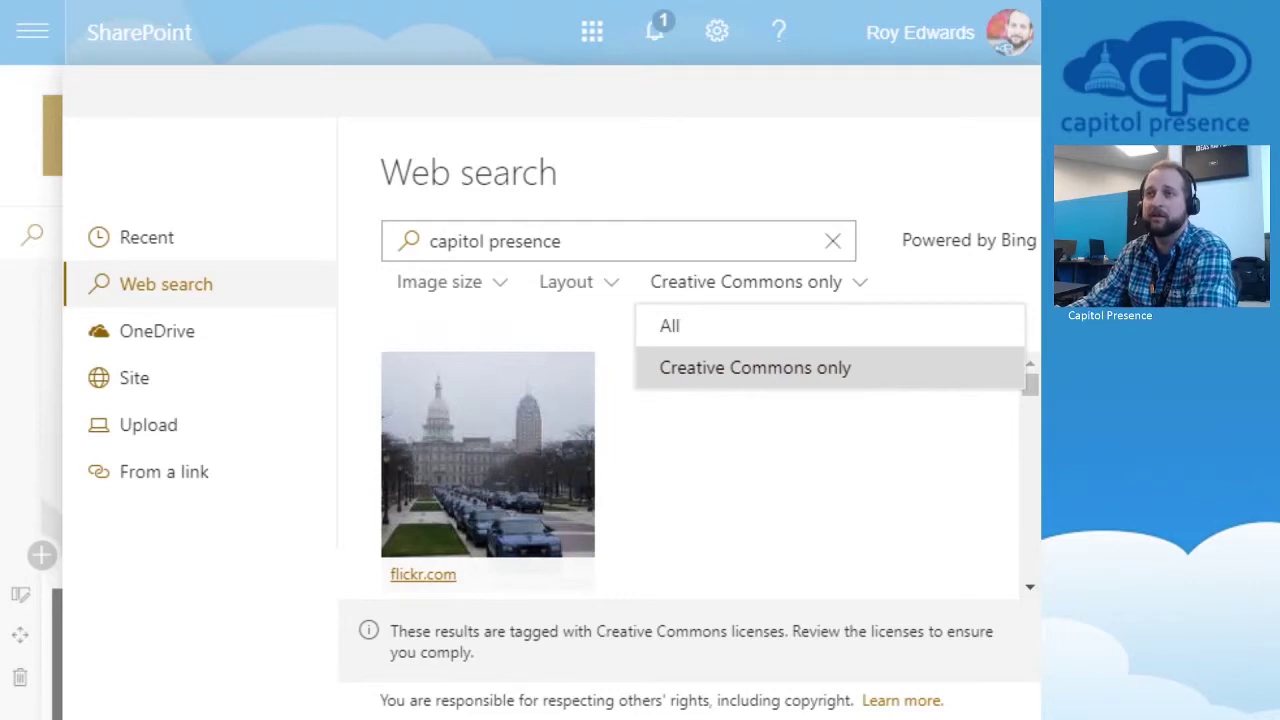
click(670, 326)
click(678, 455)
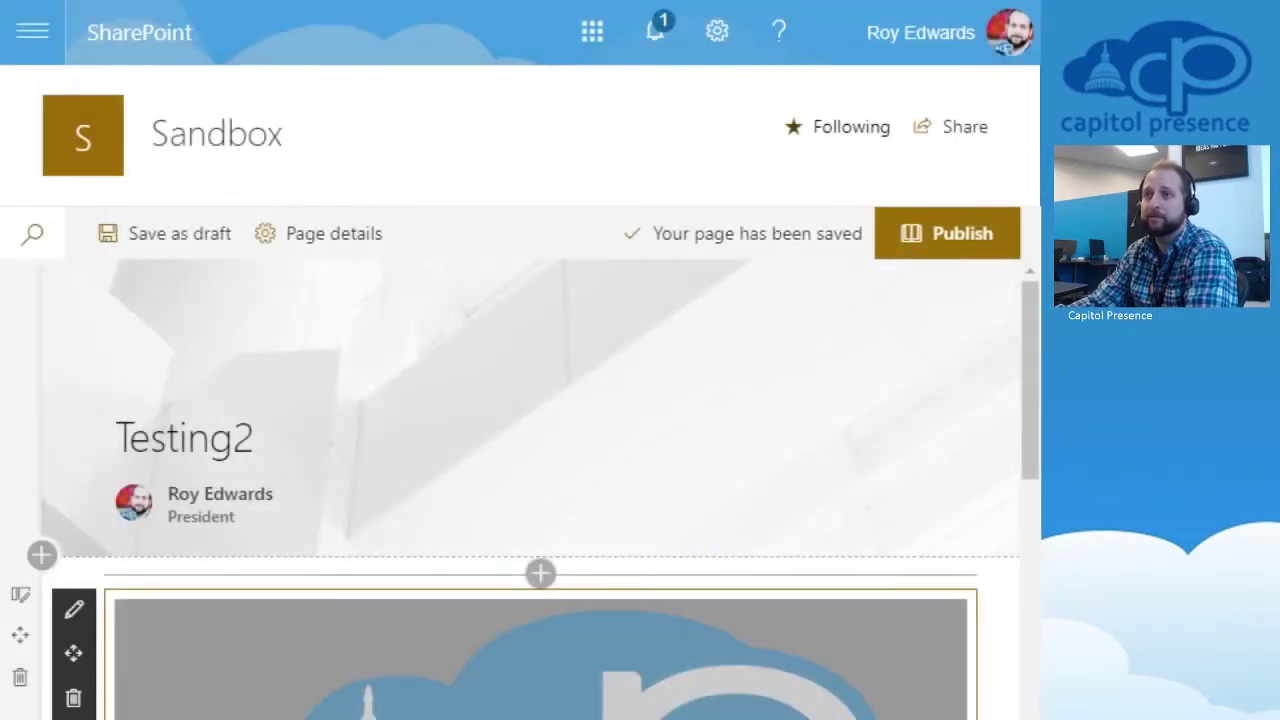
Add a Hero web part directly below the Capitol Presence logo image.
scroll(540, 545, down, 4)
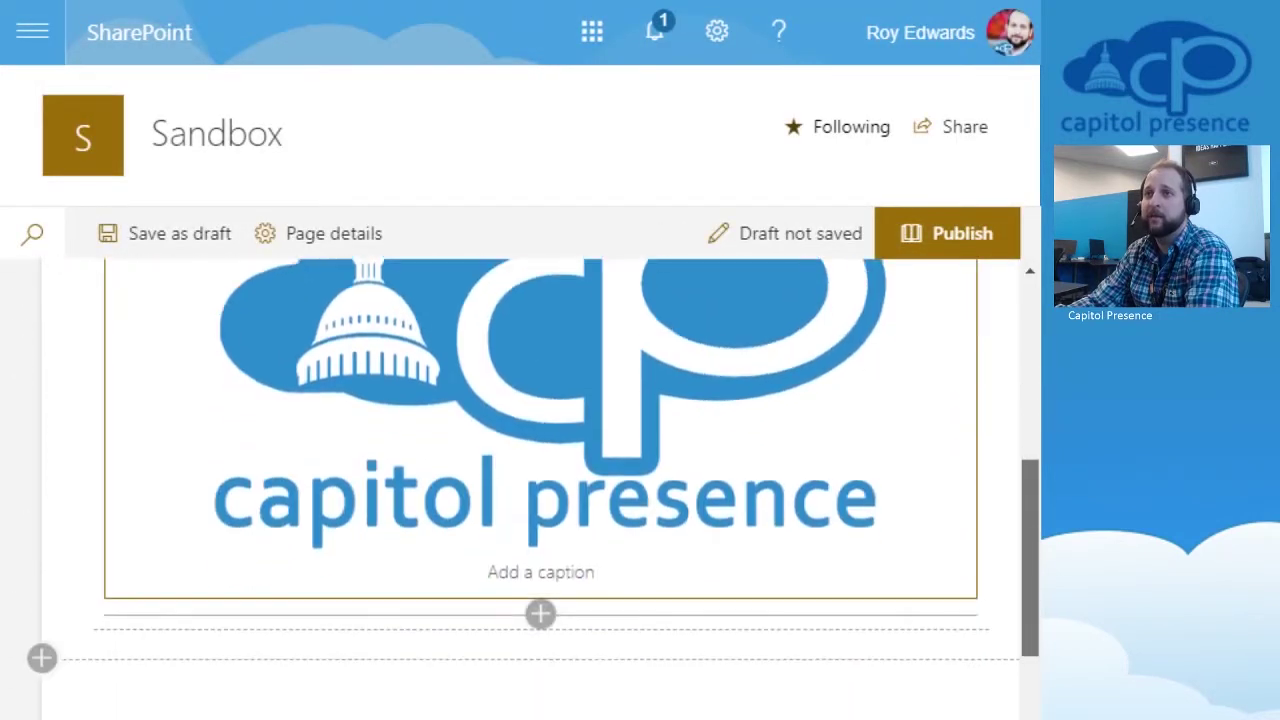
click(540, 545)
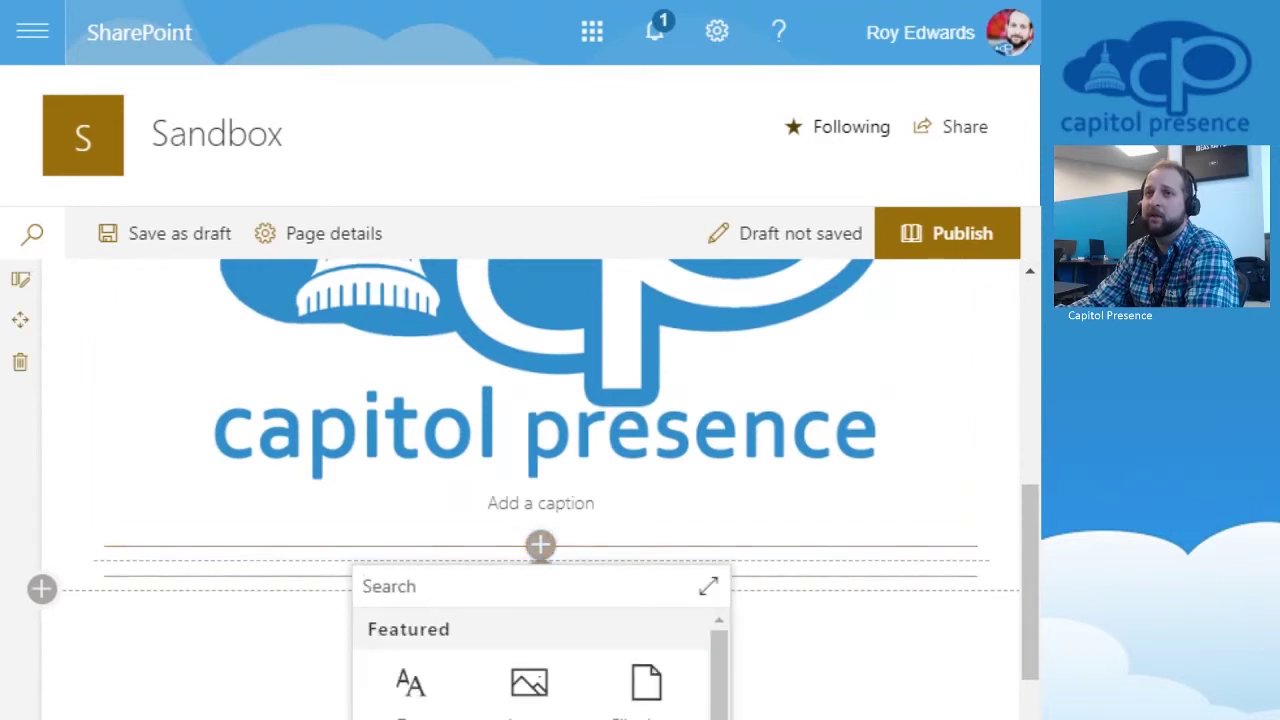
click(709, 586)
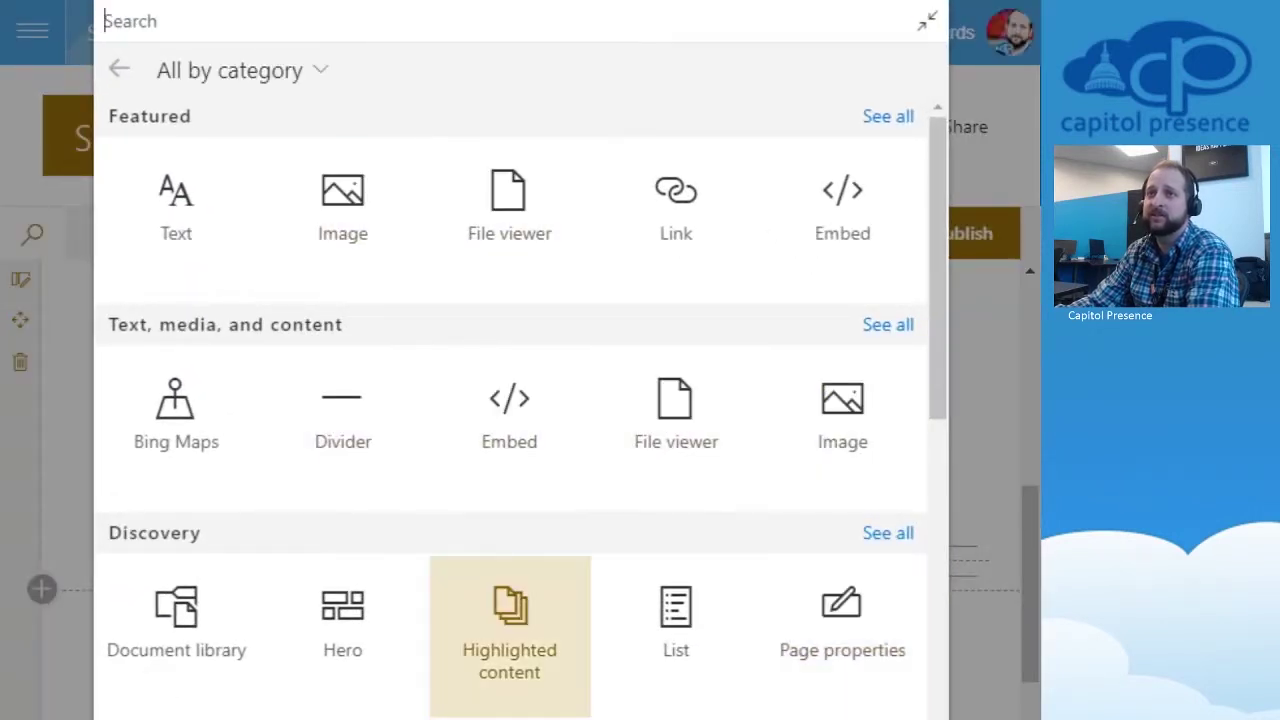
click(343, 620)
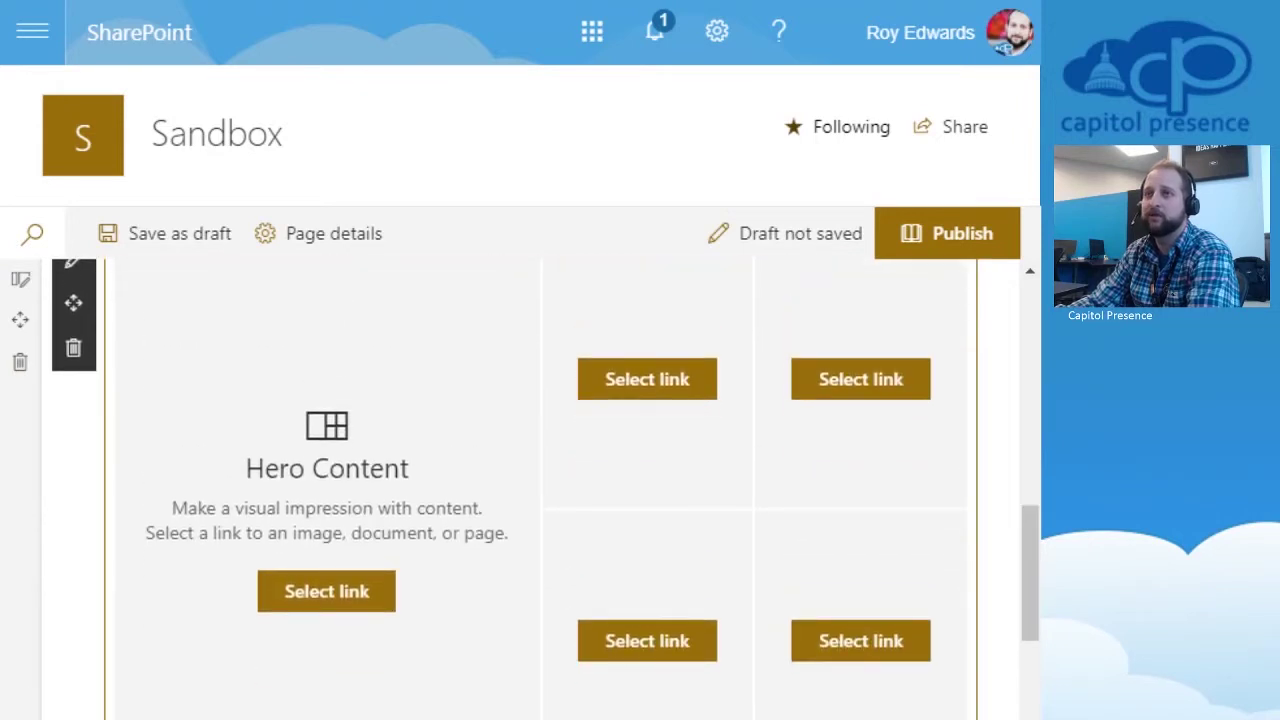
Link the large Hero tile to the recent page Testing2.
click(326, 591)
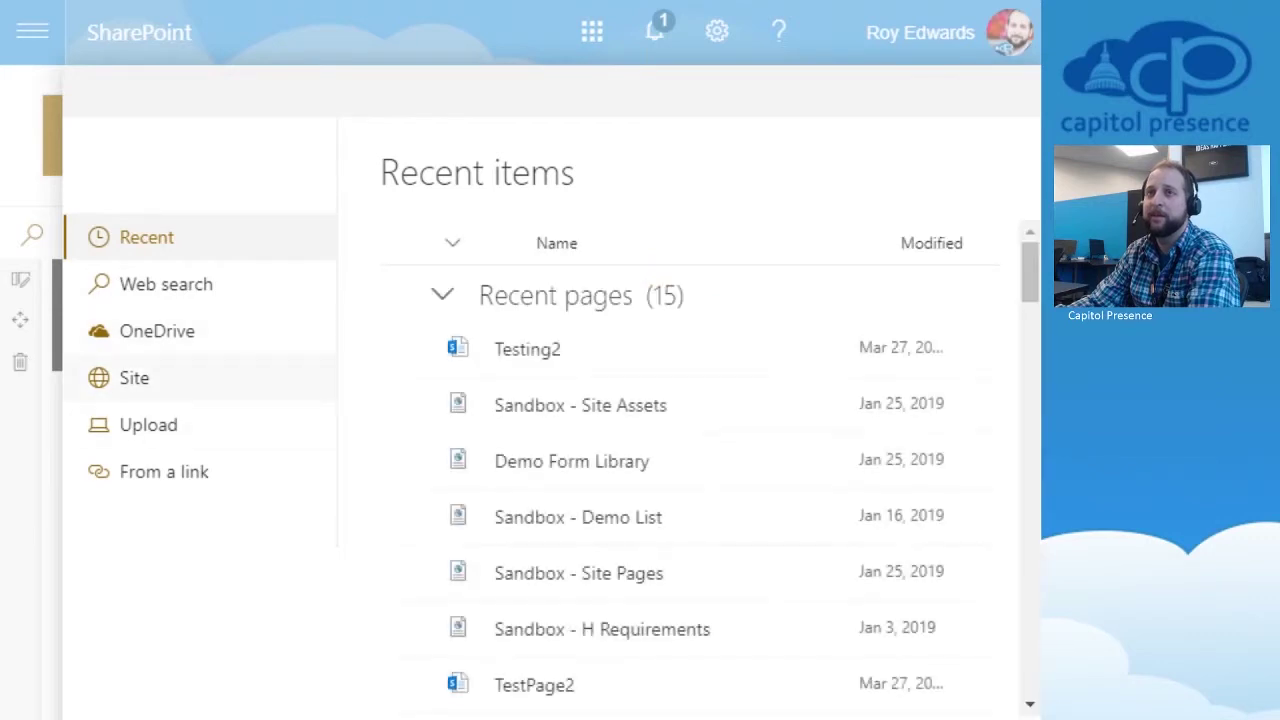
click(527, 349)
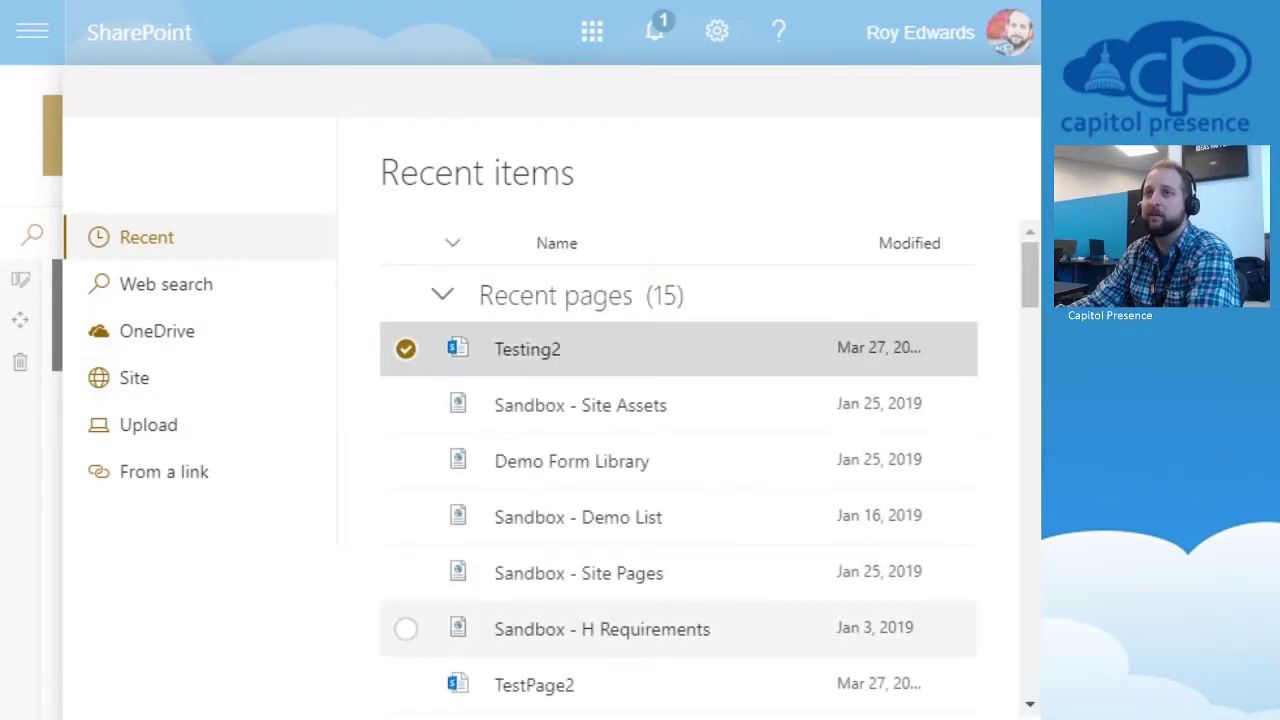
click(830, 718)
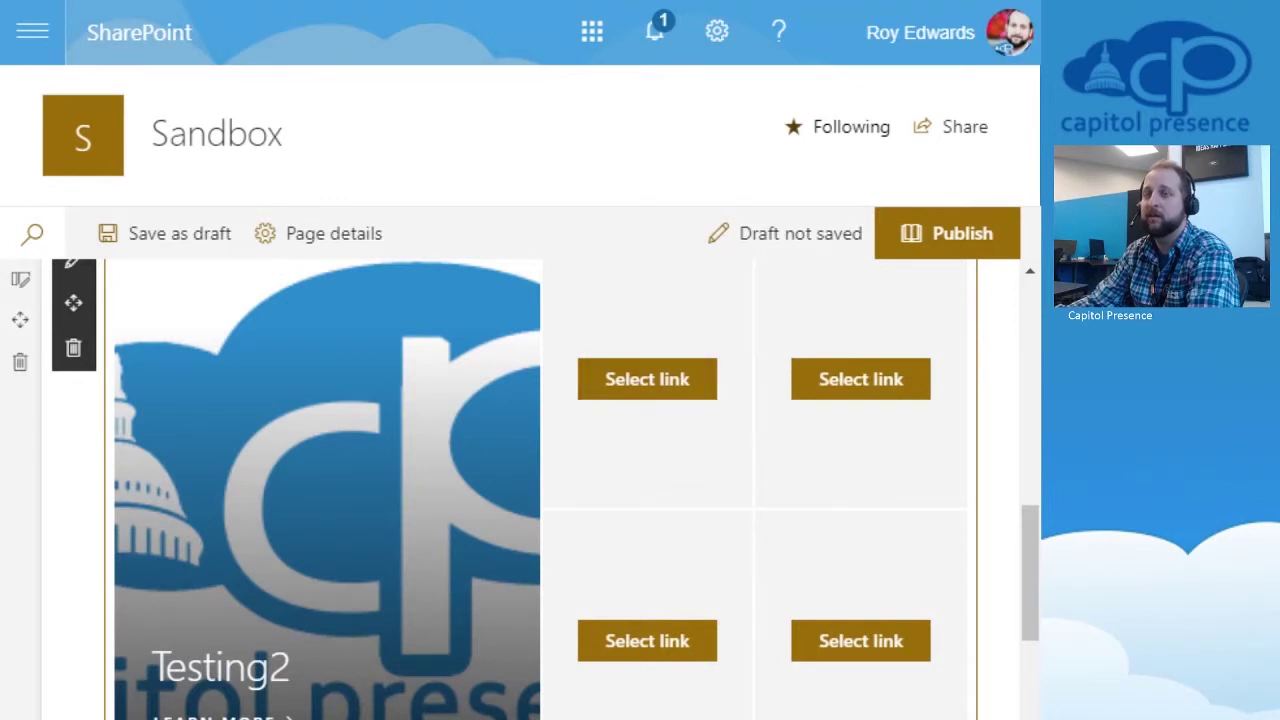
Link the first small tile in the Hero's upper row to the recent page TestPage2.
click(647, 379)
click(134, 377)
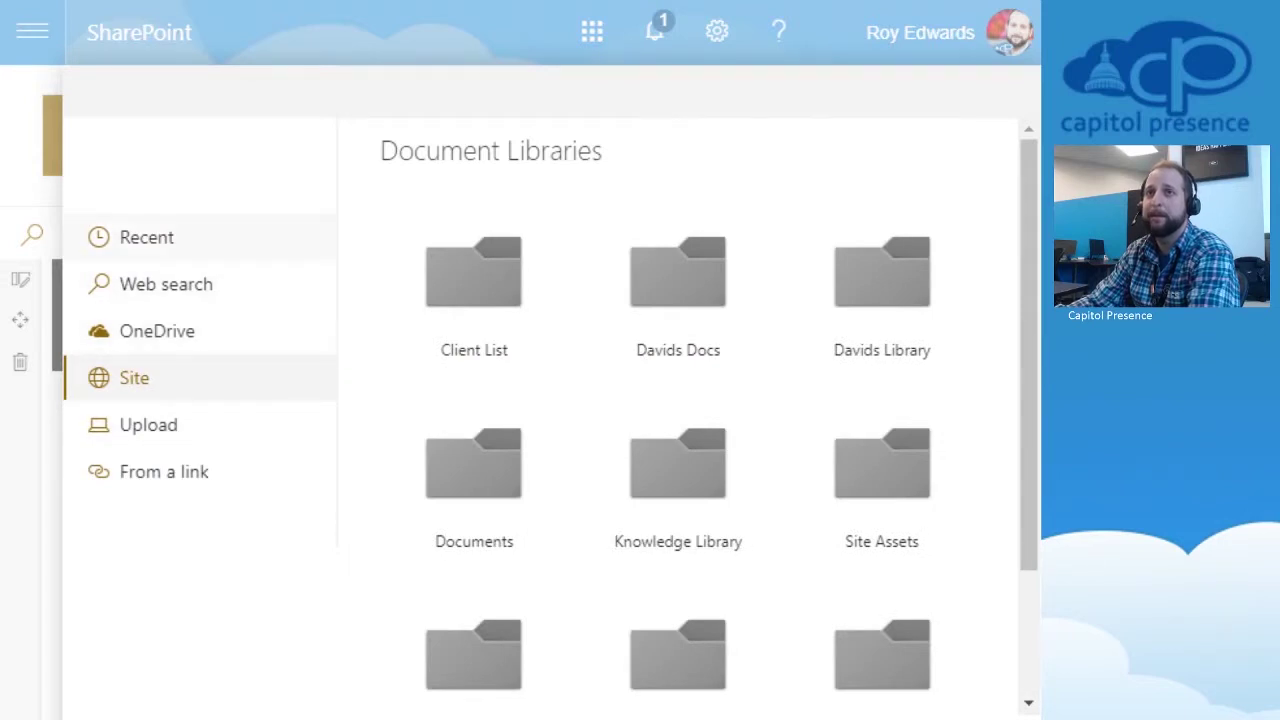
click(147, 237)
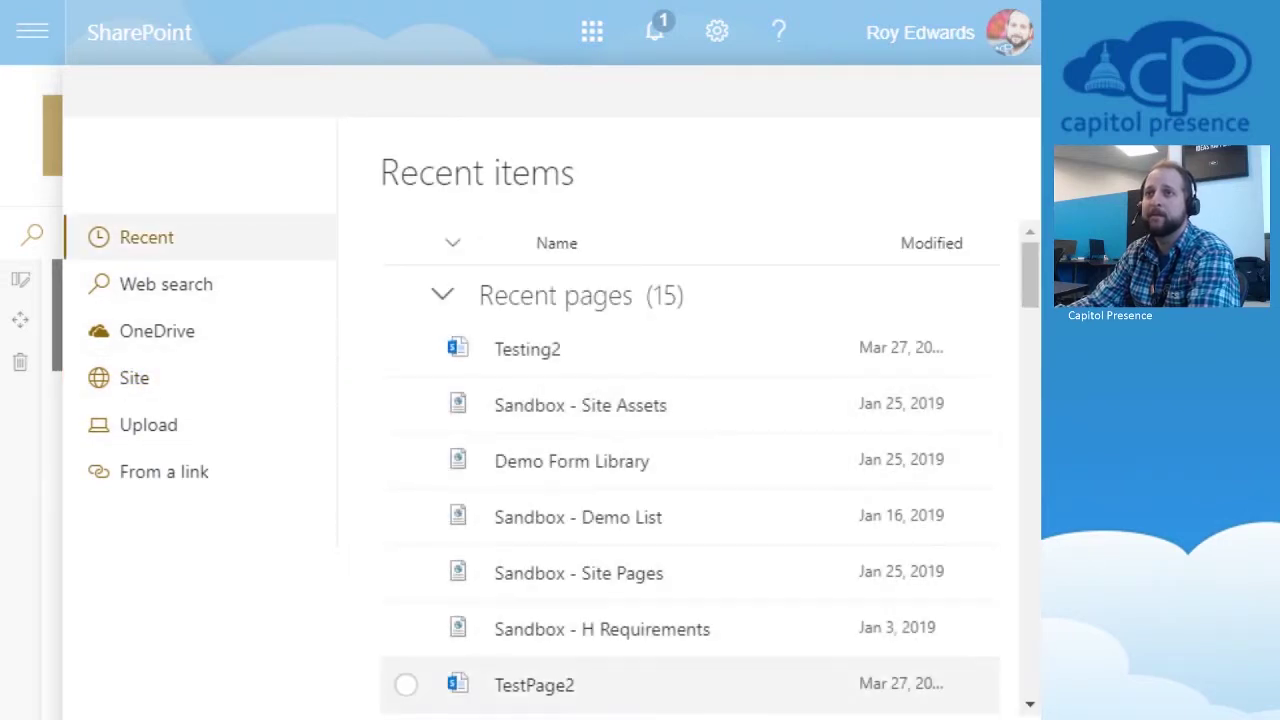
click(535, 685)
click(535, 685)
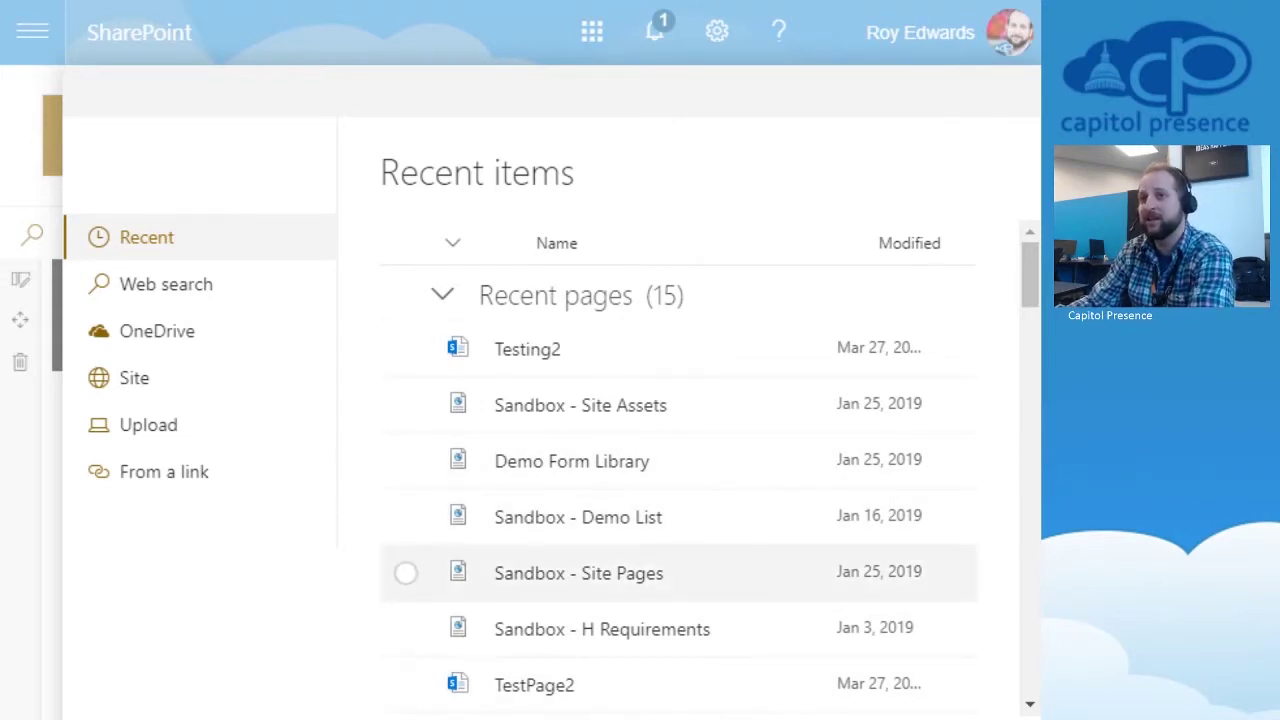
click(535, 685)
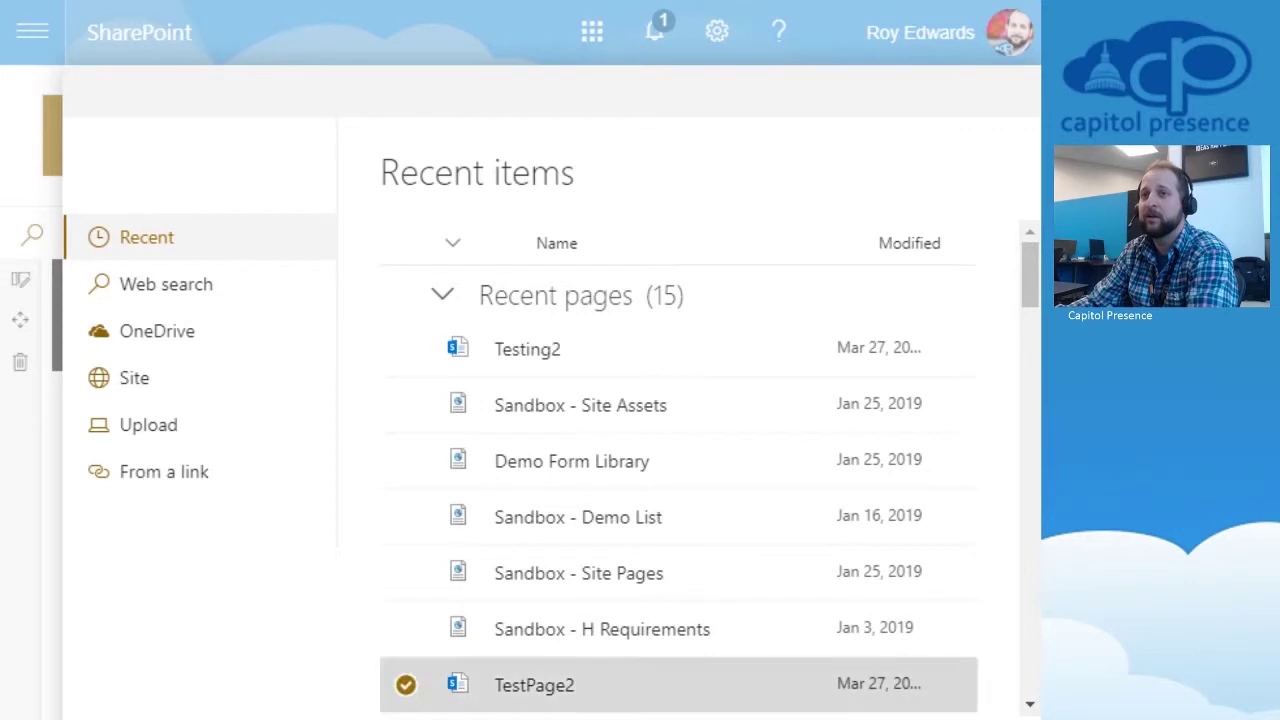
click(850, 718)
Link the second small tile in the Hero's upper row to an item from the recent items.
click(860, 379)
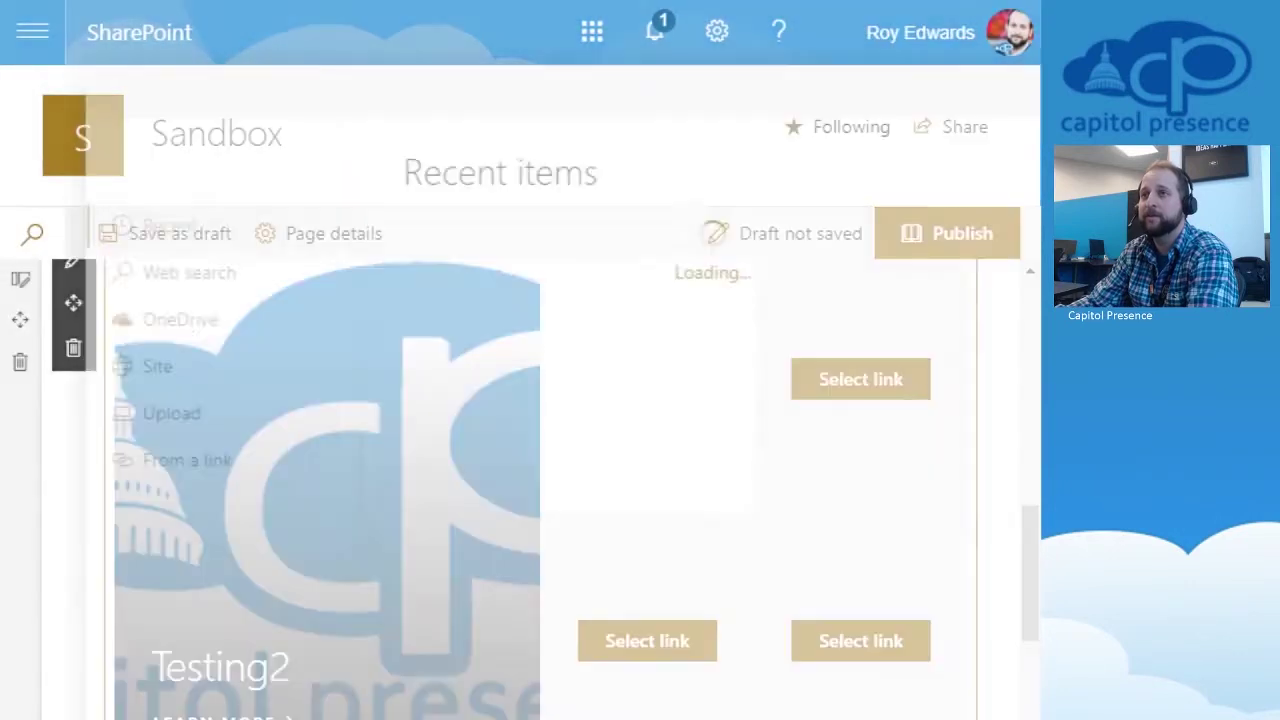
click(165, 284)
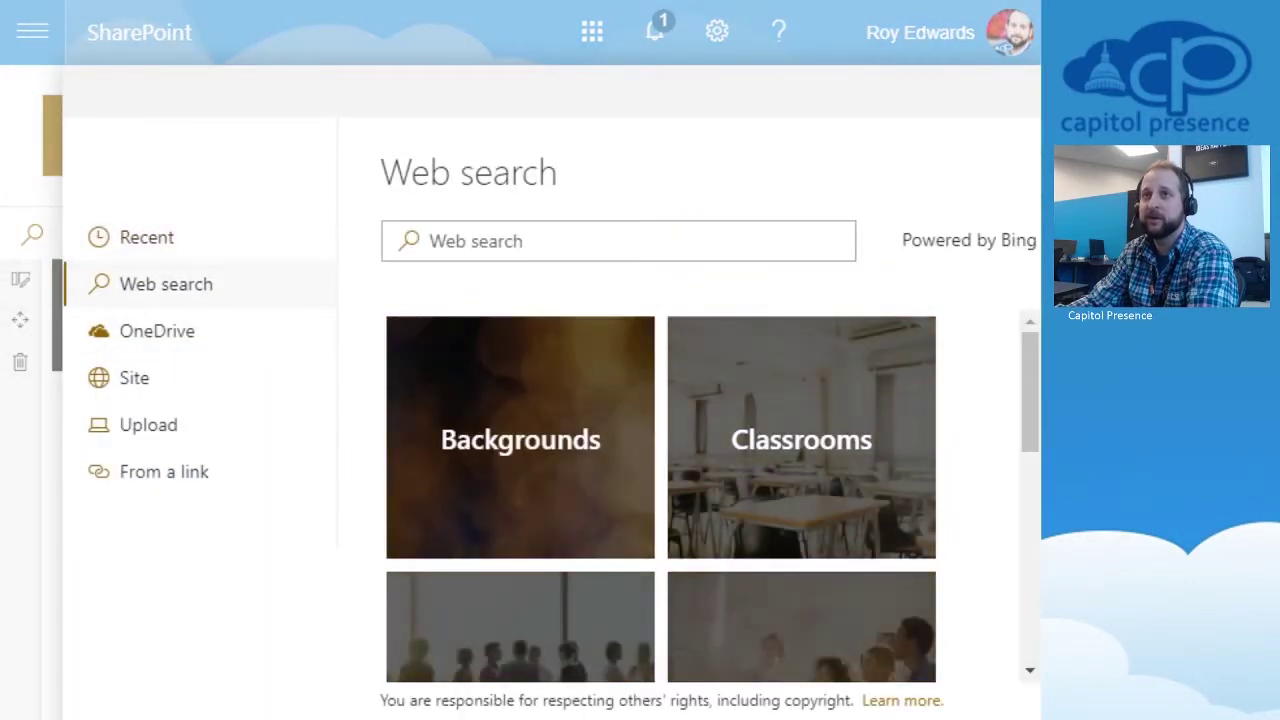
click(146, 237)
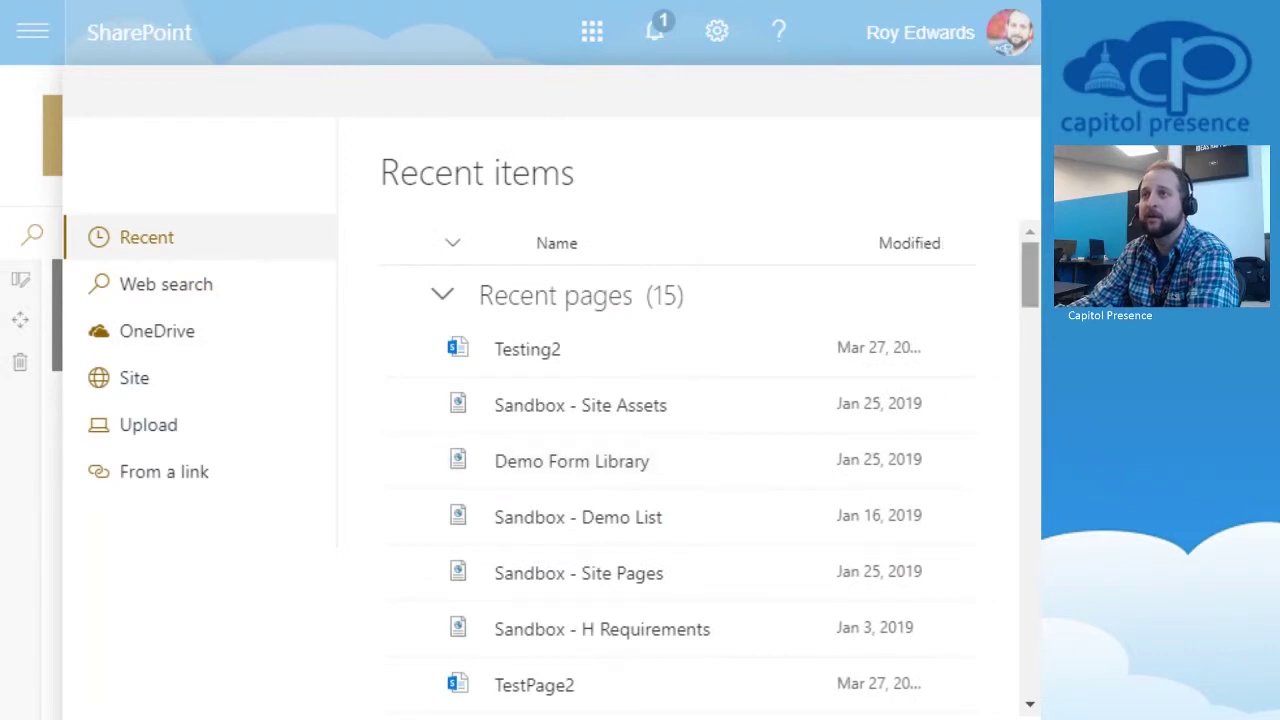
scroll(680, 450, down, 5)
click(519, 567)
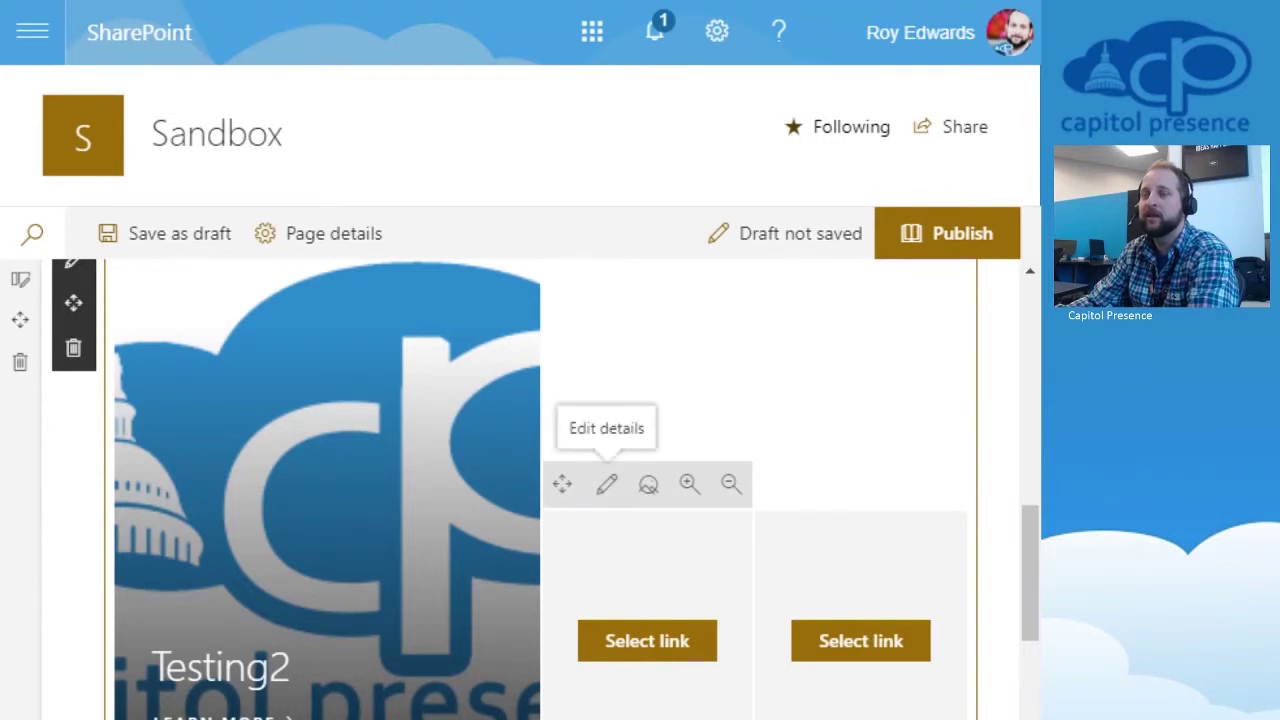
Fill the Hero tile linked to TestPage2 with a solid color block in place of an image.
click(606, 484)
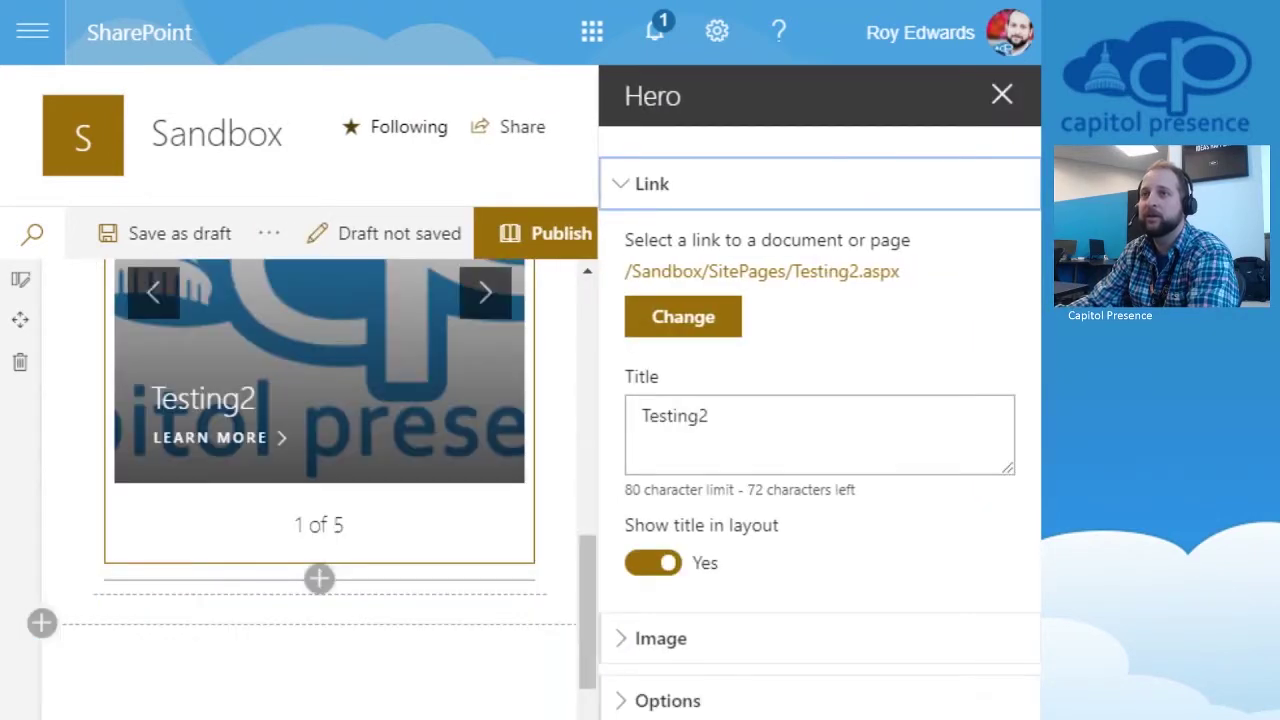
click(485, 292)
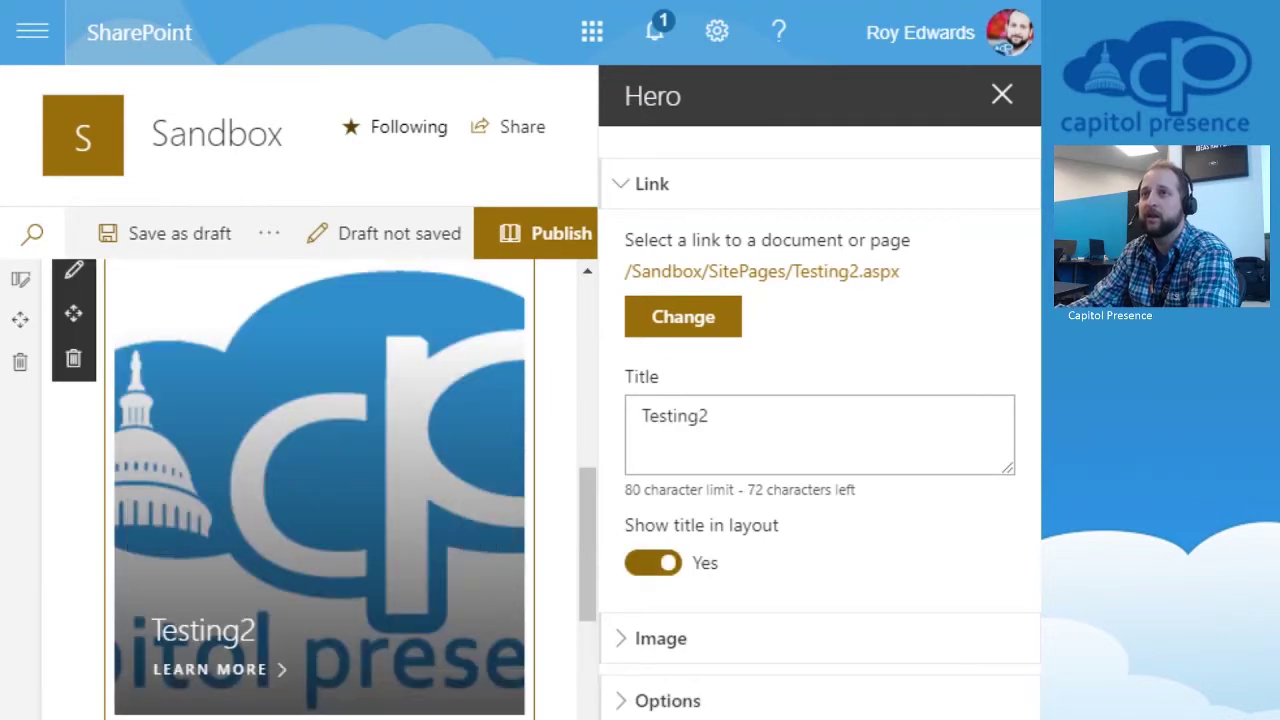
click(485, 525)
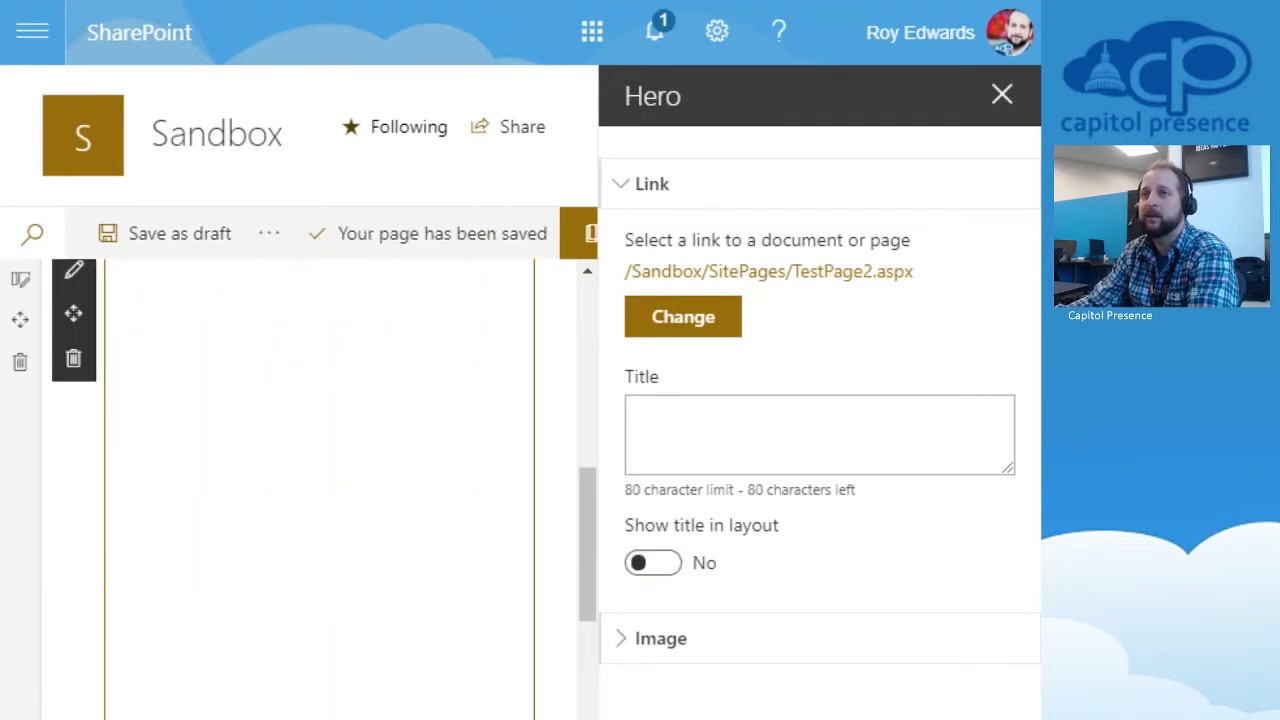
click(660, 638)
click(931, 700)
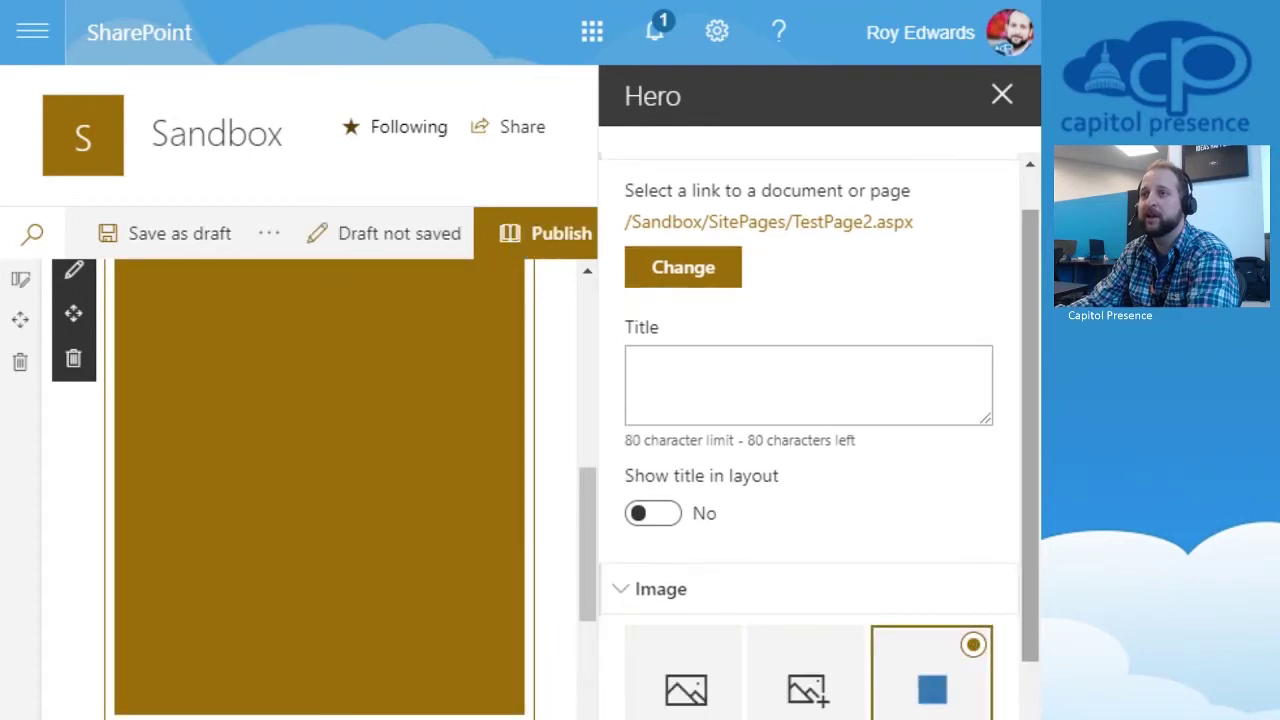
drag(1030, 598, 1030, 697)
scroll(1030, 500, up, 2)
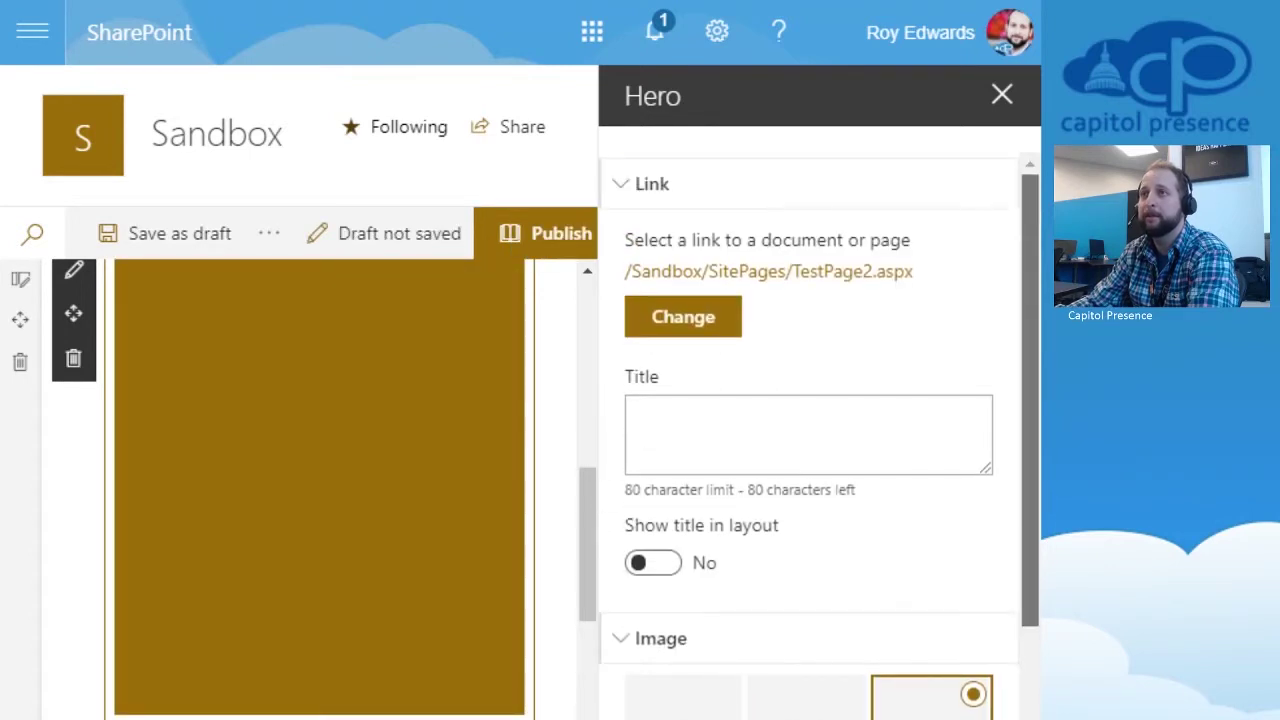
click(1002, 94)
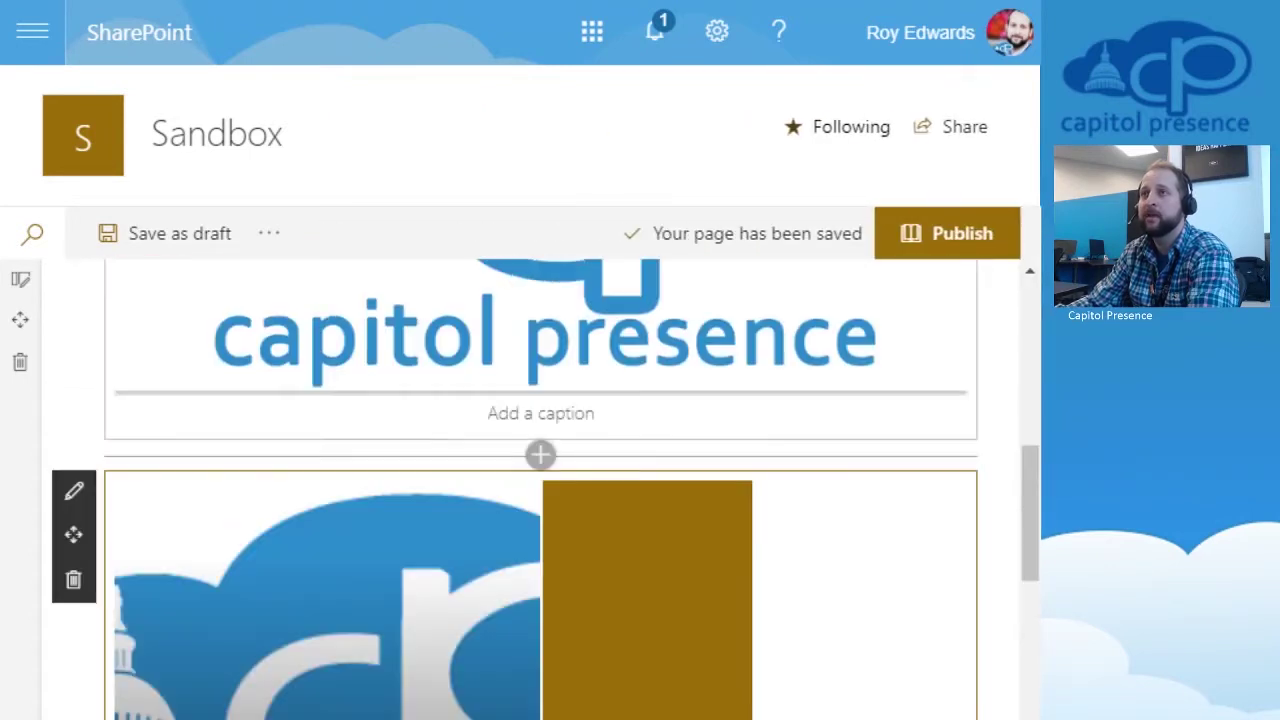
Publish the Testing2 page, retrying if needed, and dismiss the suggestions for helping others find it.
click(947, 233)
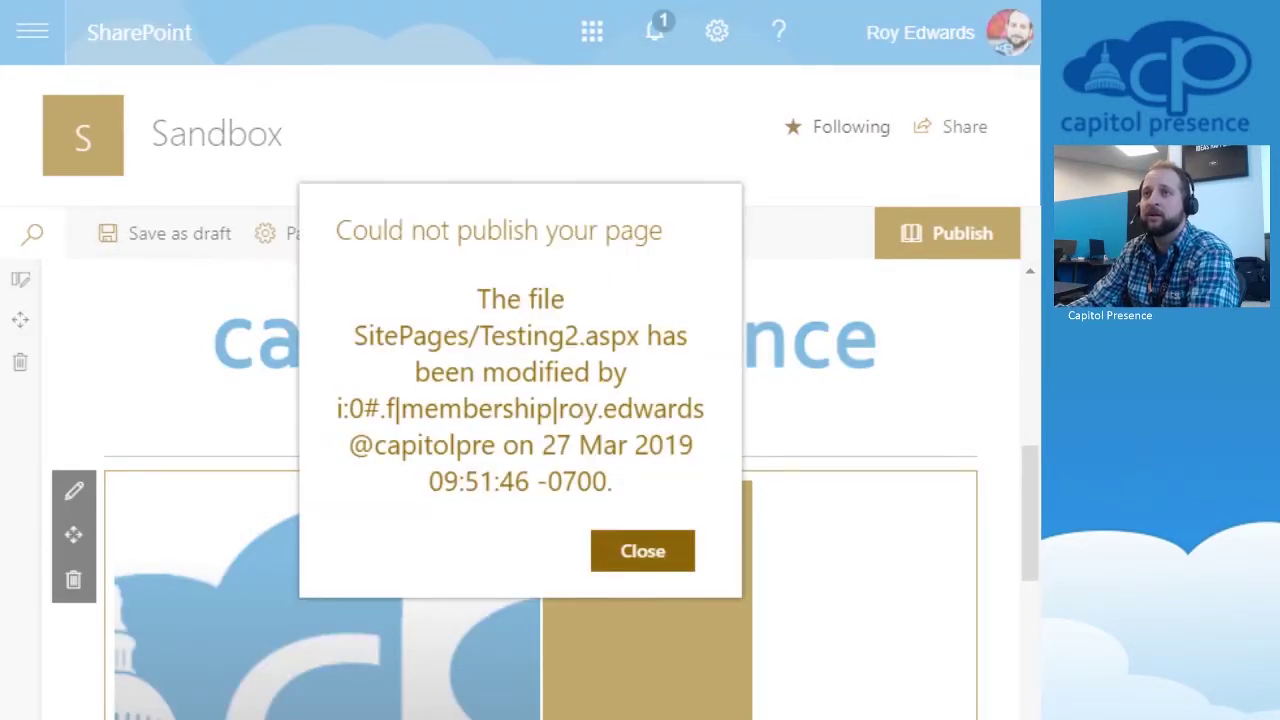
click(643, 551)
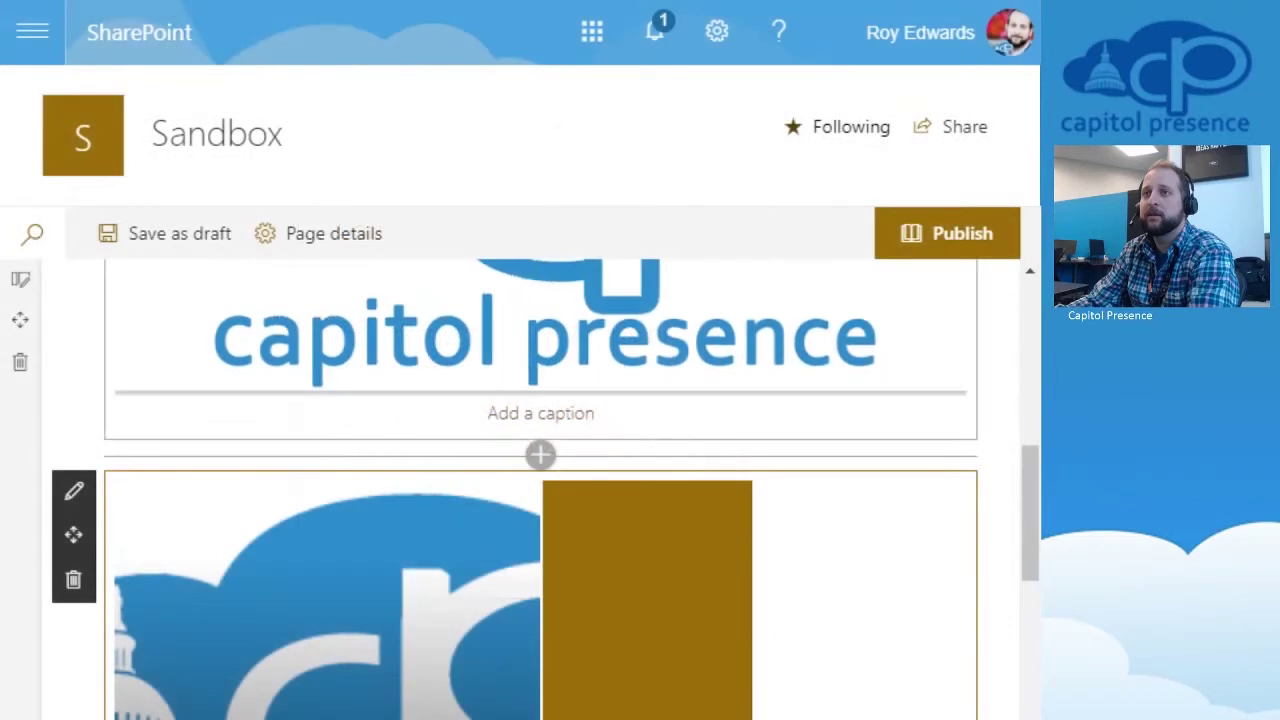
click(947, 233)
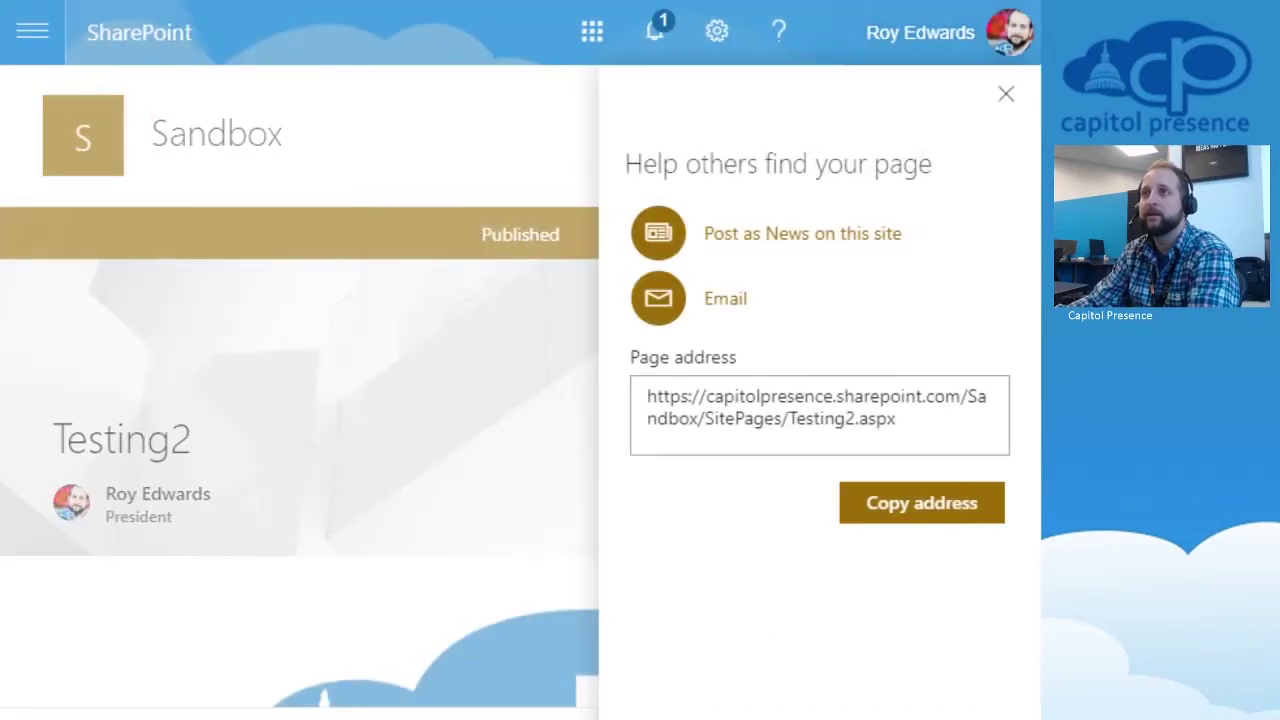
click(1006, 94)
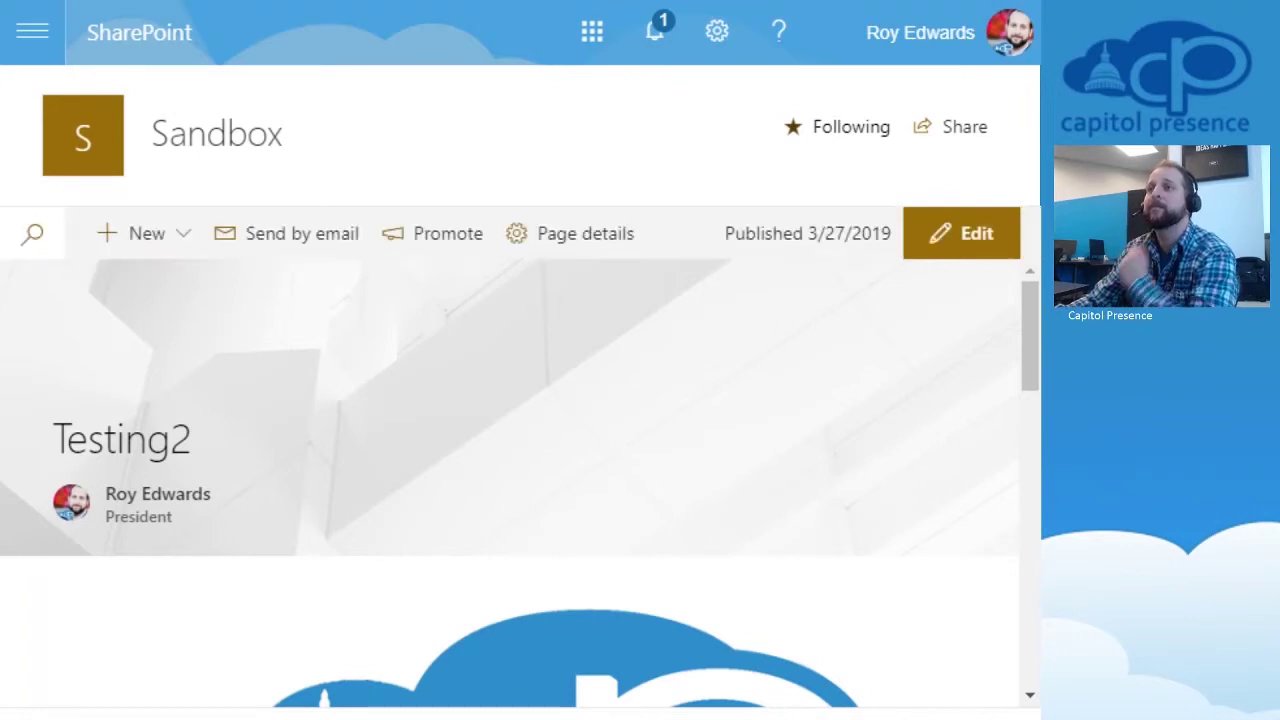
Review the published Testing2 page from the logo image through the Hero tiles to the comments area.
scroll(510, 480, down, 8)
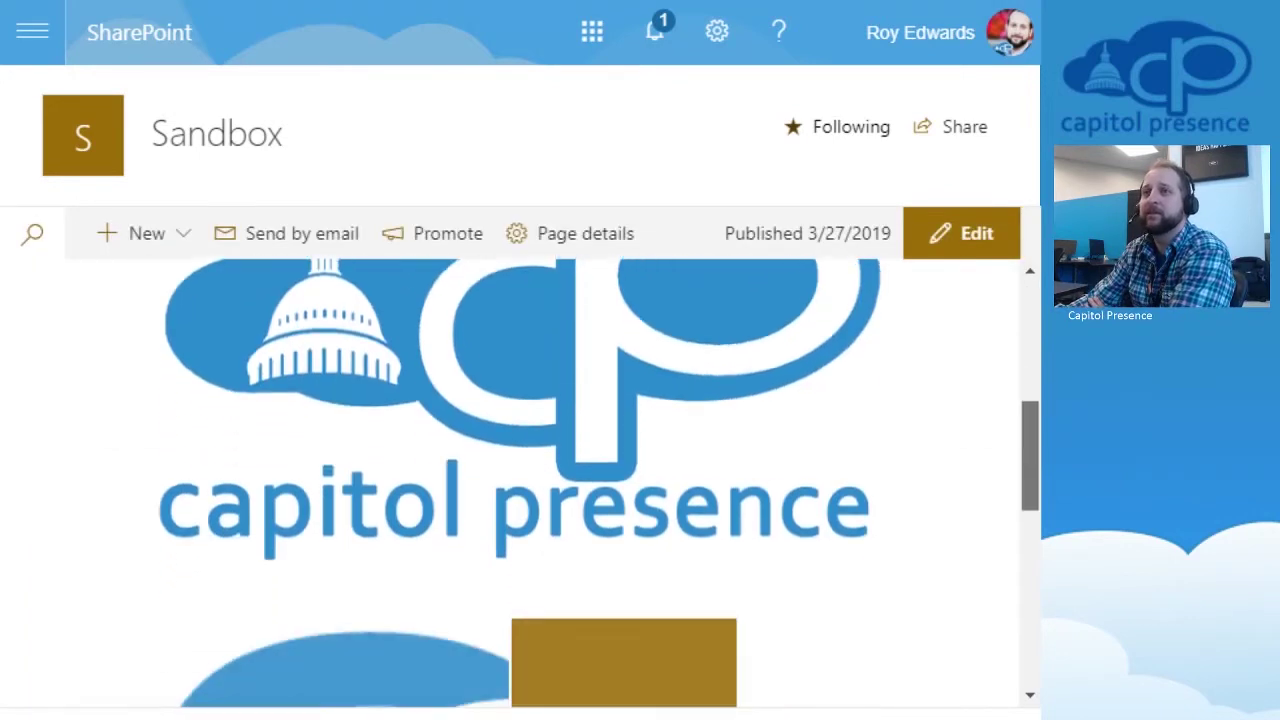
scroll(510, 480, up, 2)
scroll(510, 480, down, 2)
scroll(510, 480, up, 1)
scroll(510, 480, down, 1)
scroll(510, 480, up, 1)
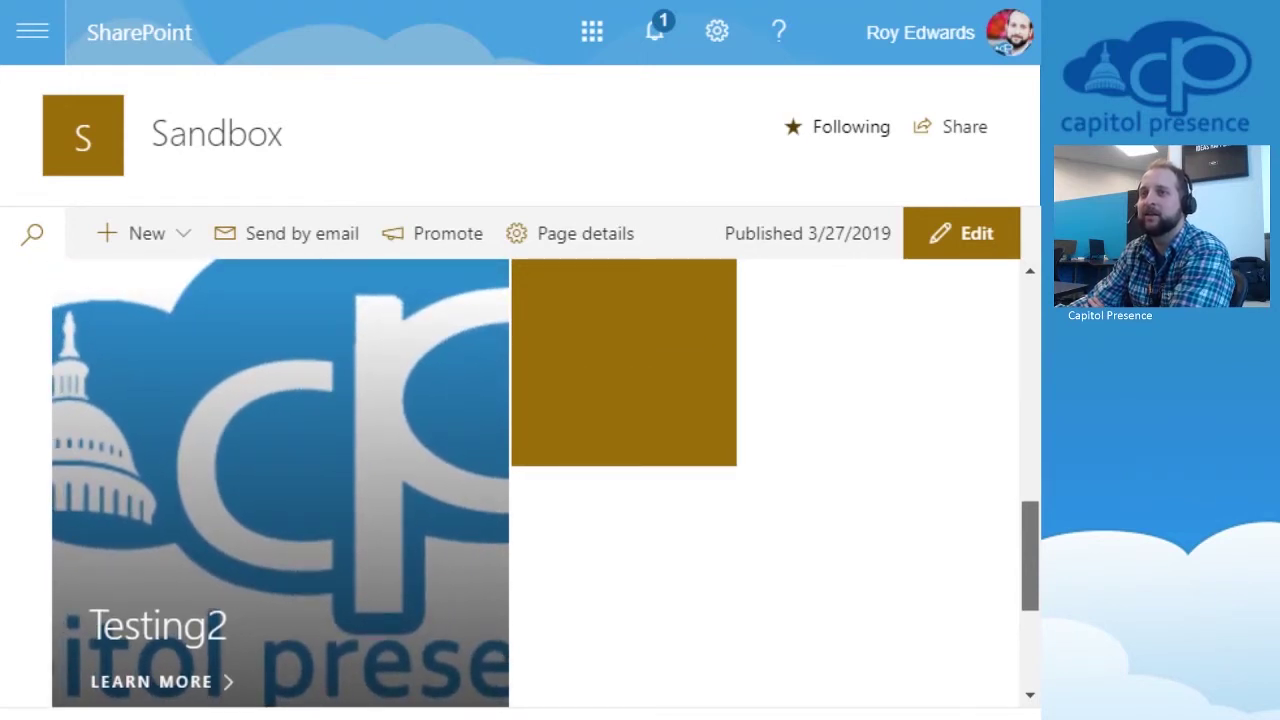
scroll(510, 480, up, 2)
scroll(510, 480, down, 1)
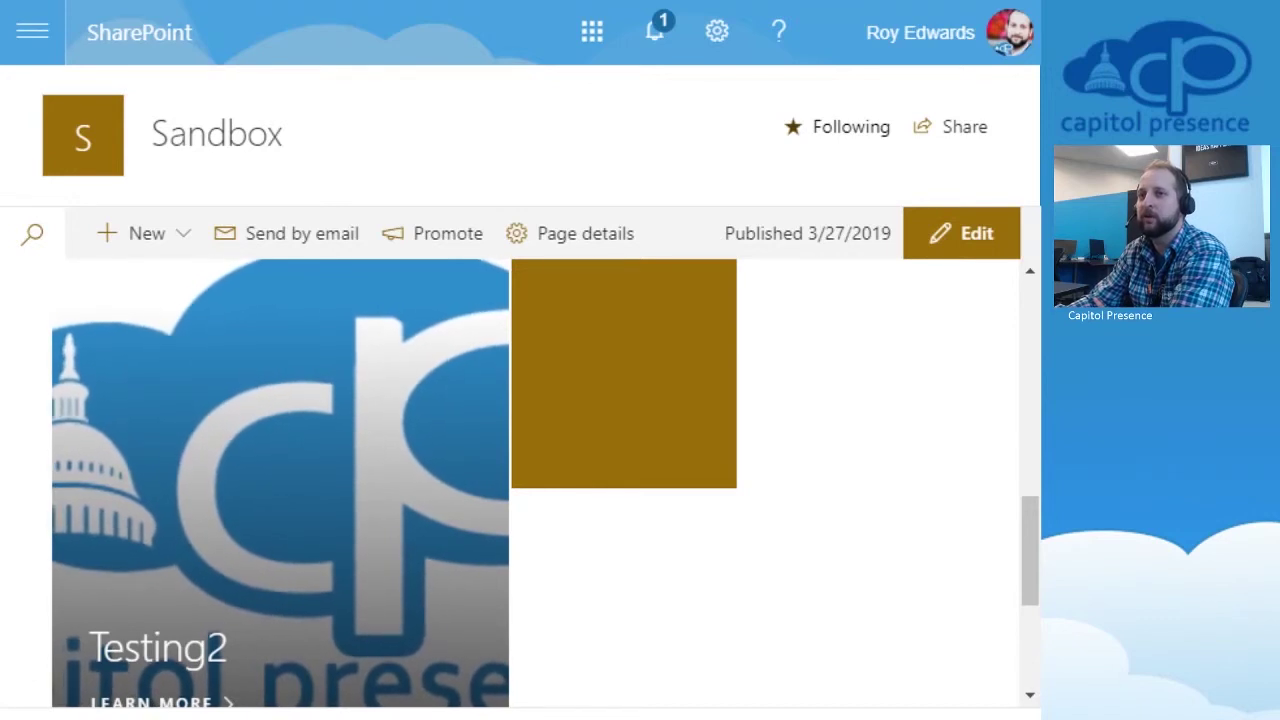
scroll(520, 480, down, 3)
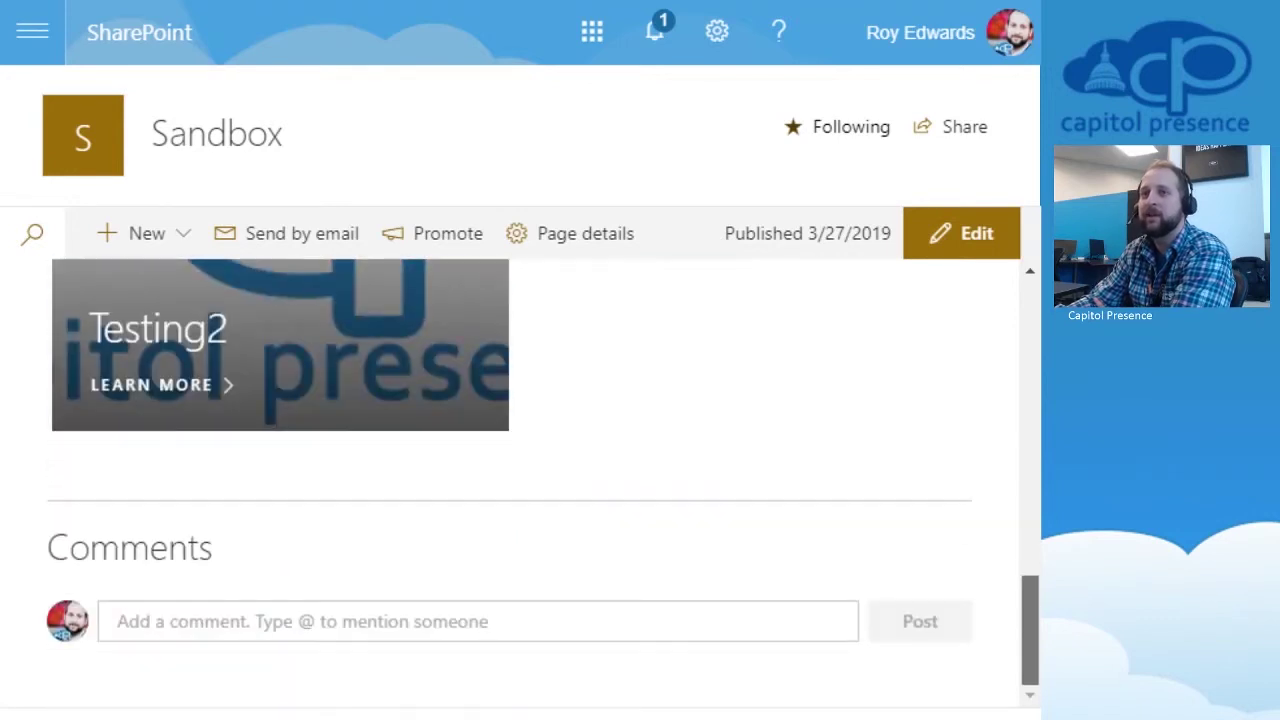
scroll(520, 480, up, 5)
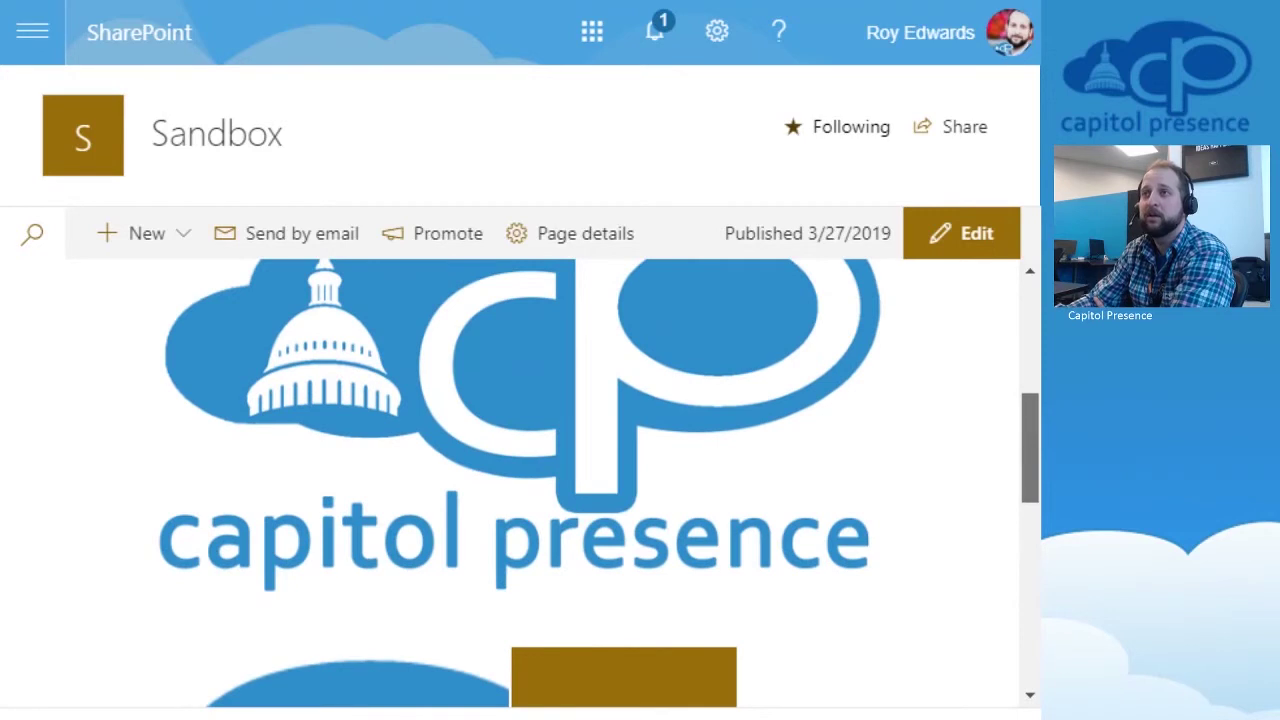
scroll(520, 480, up, 4)
scroll(520, 480, down, 5)
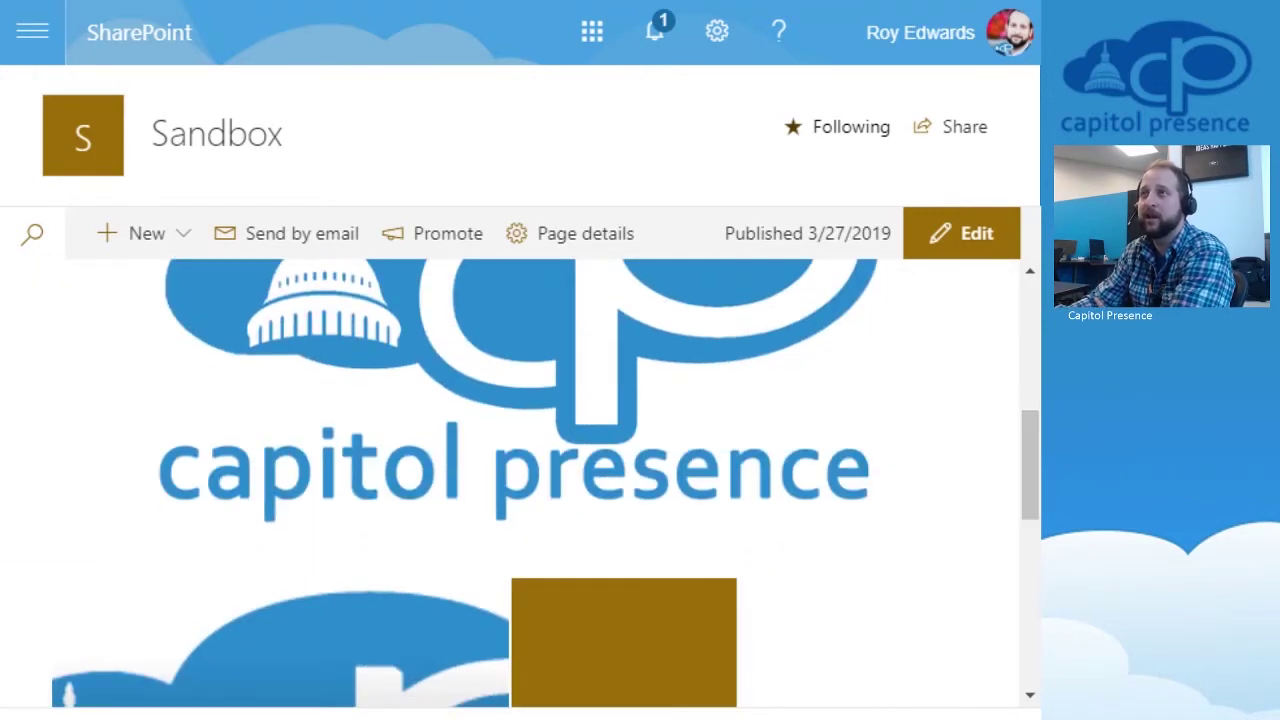
click(716, 31)
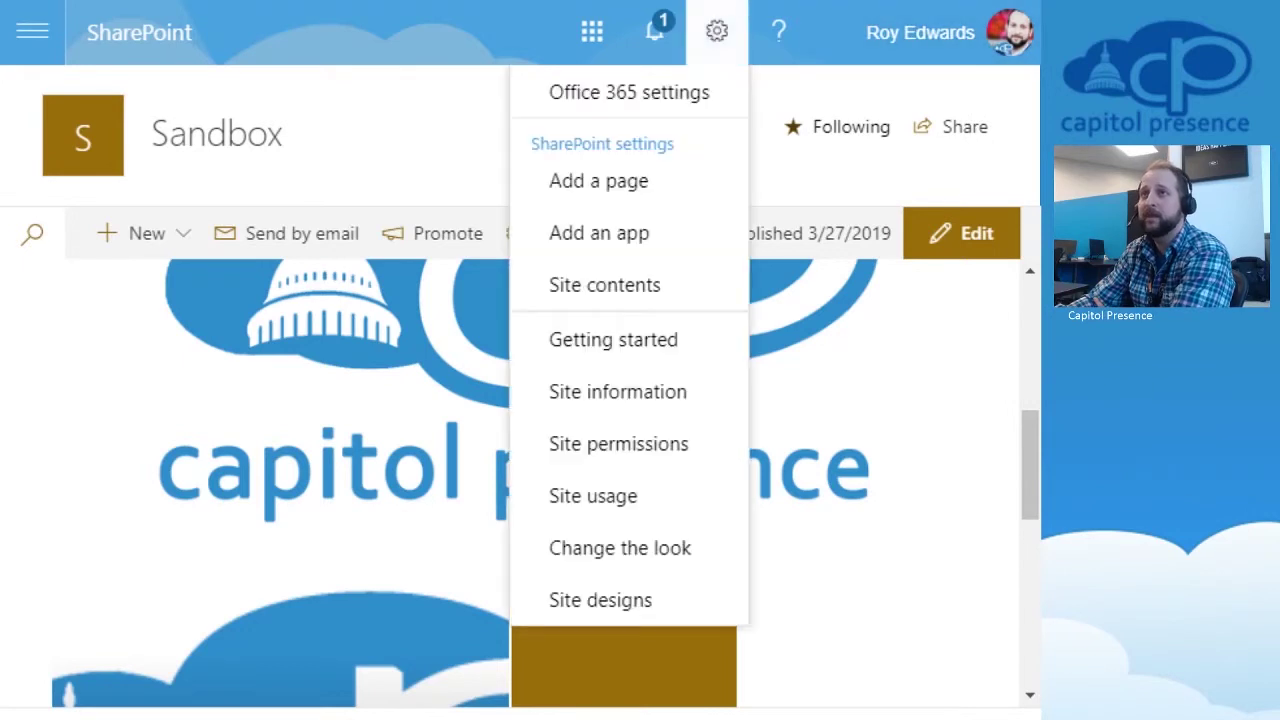
click(618, 392)
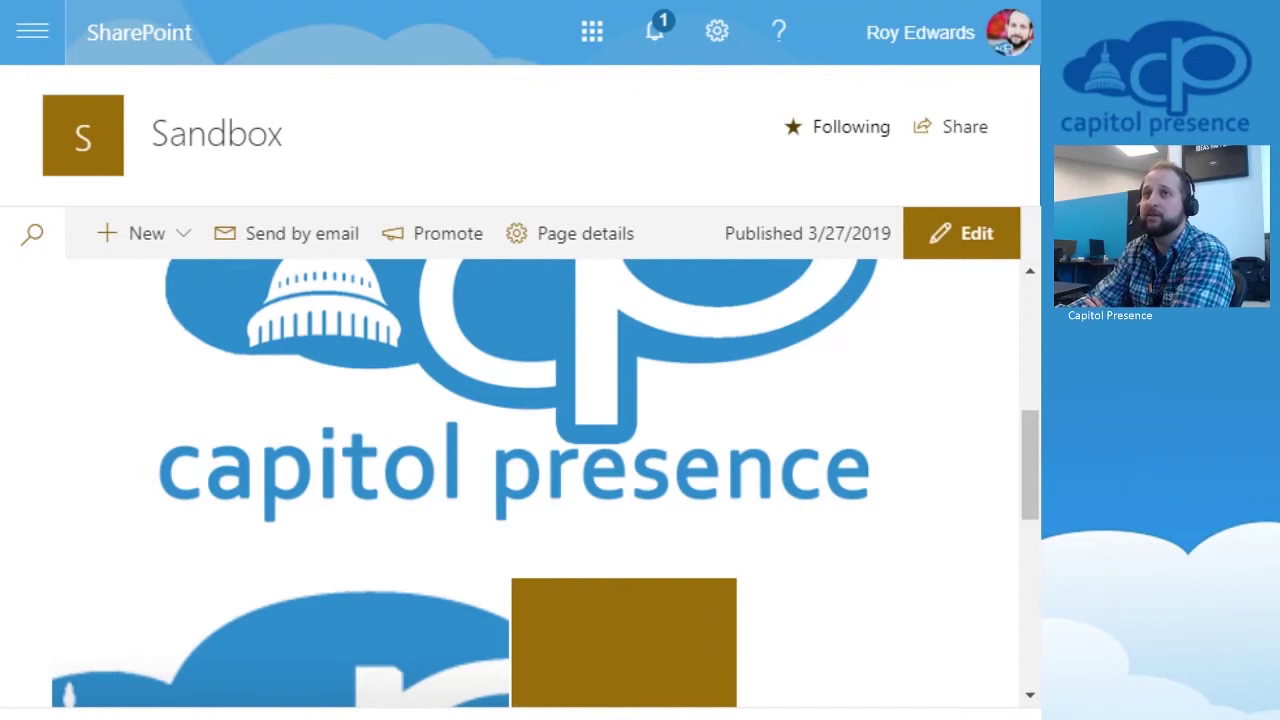
drag(1030, 465, 1030, 556)
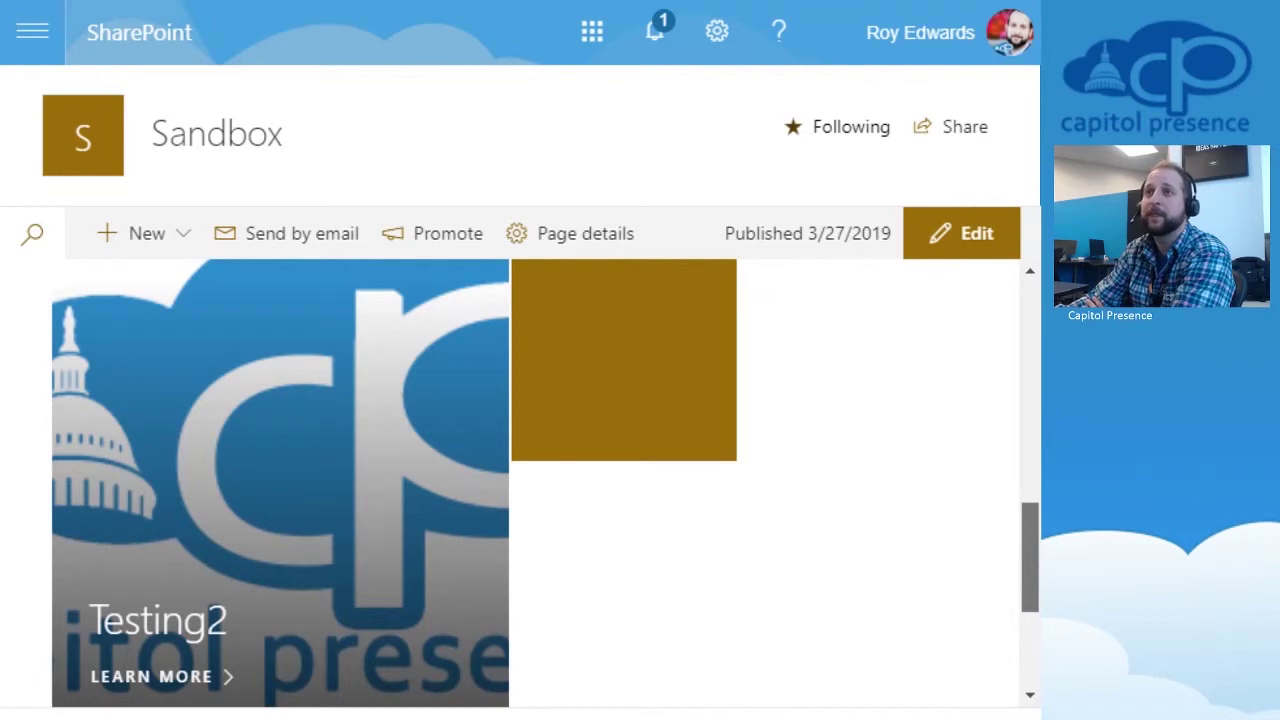